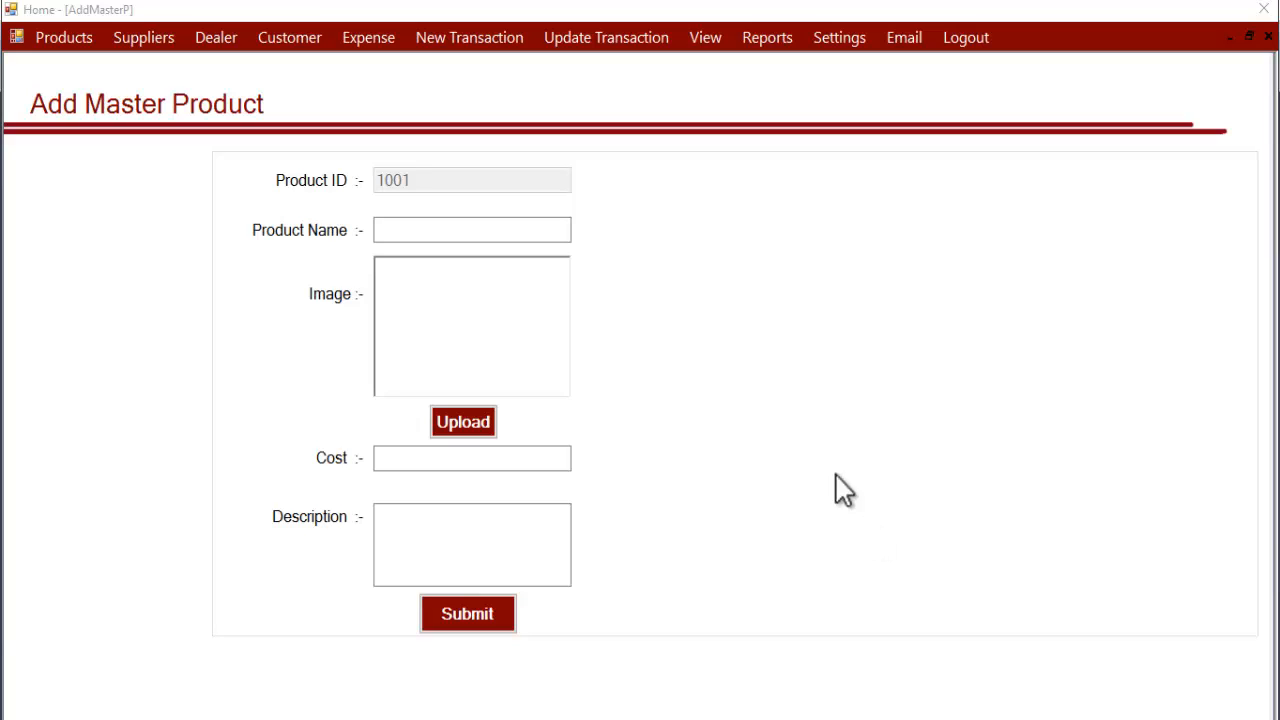
- Name the new master product "Kesar Pista Lassi" and upload lassi.jpg from the dairy folder as its image
click(408, 235)
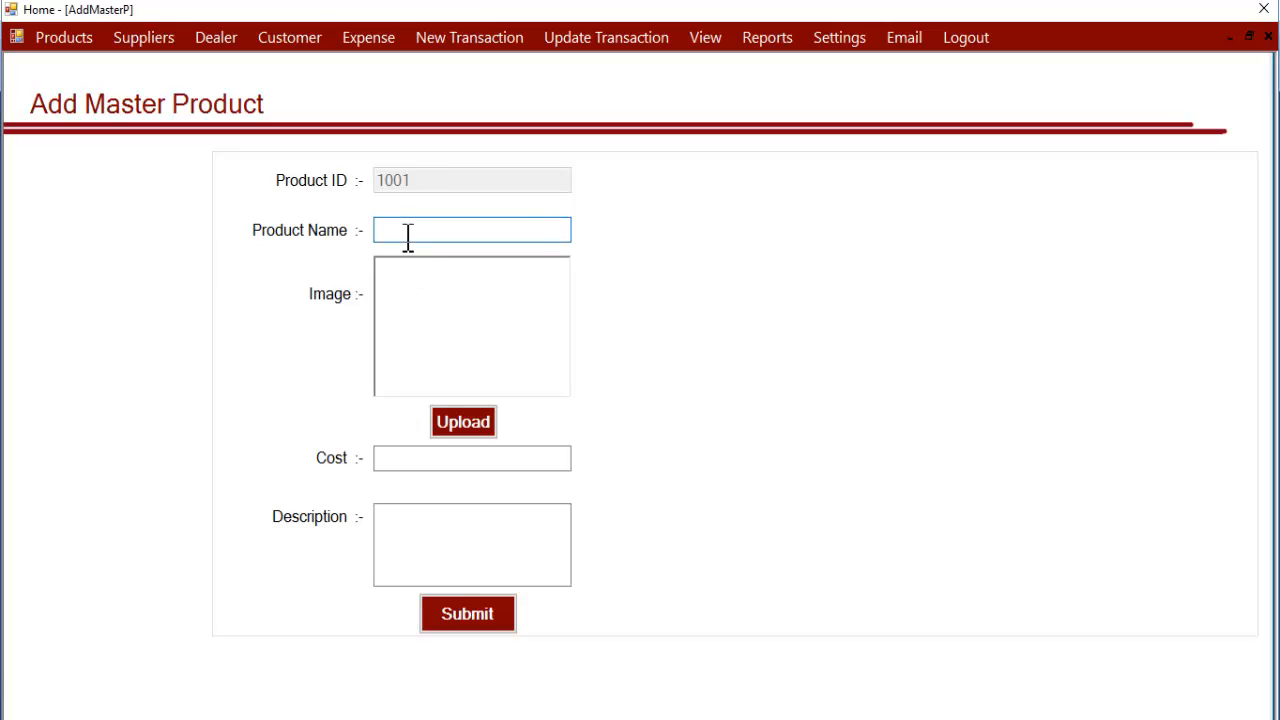
text(Kesar Pista)
text(Lassi)
click(464, 423)
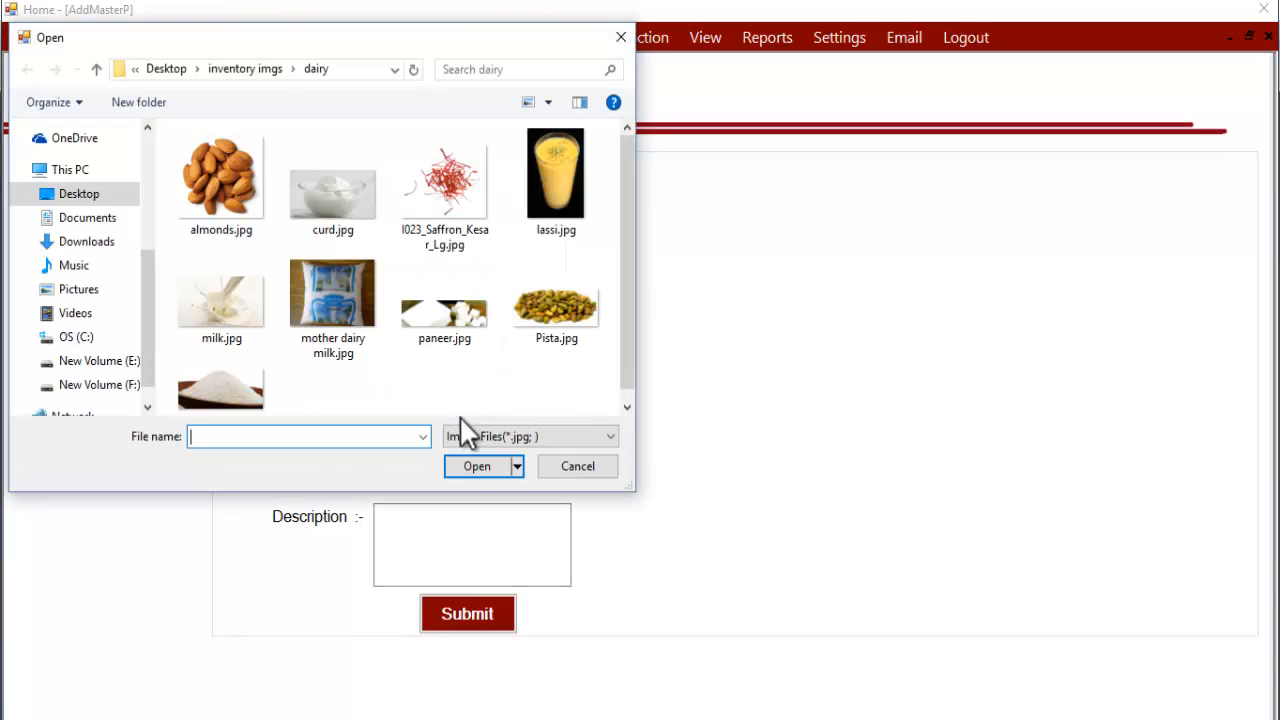
click(558, 185)
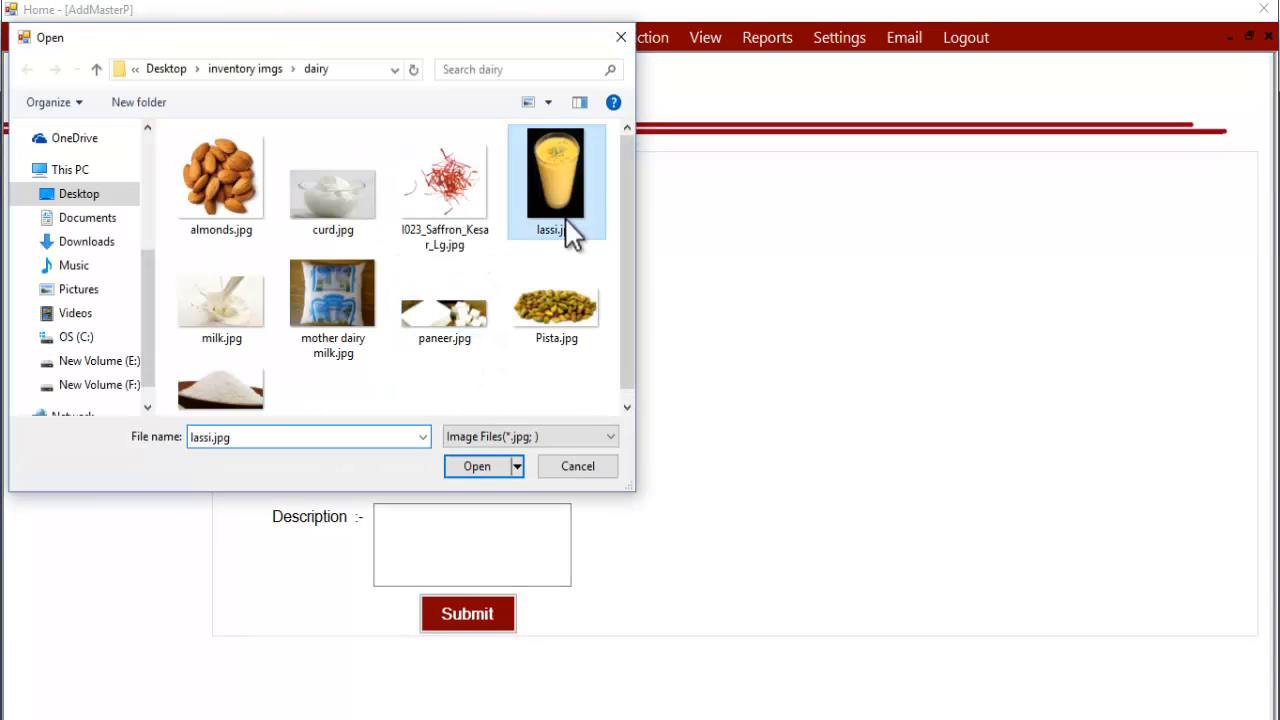
click(482, 468)
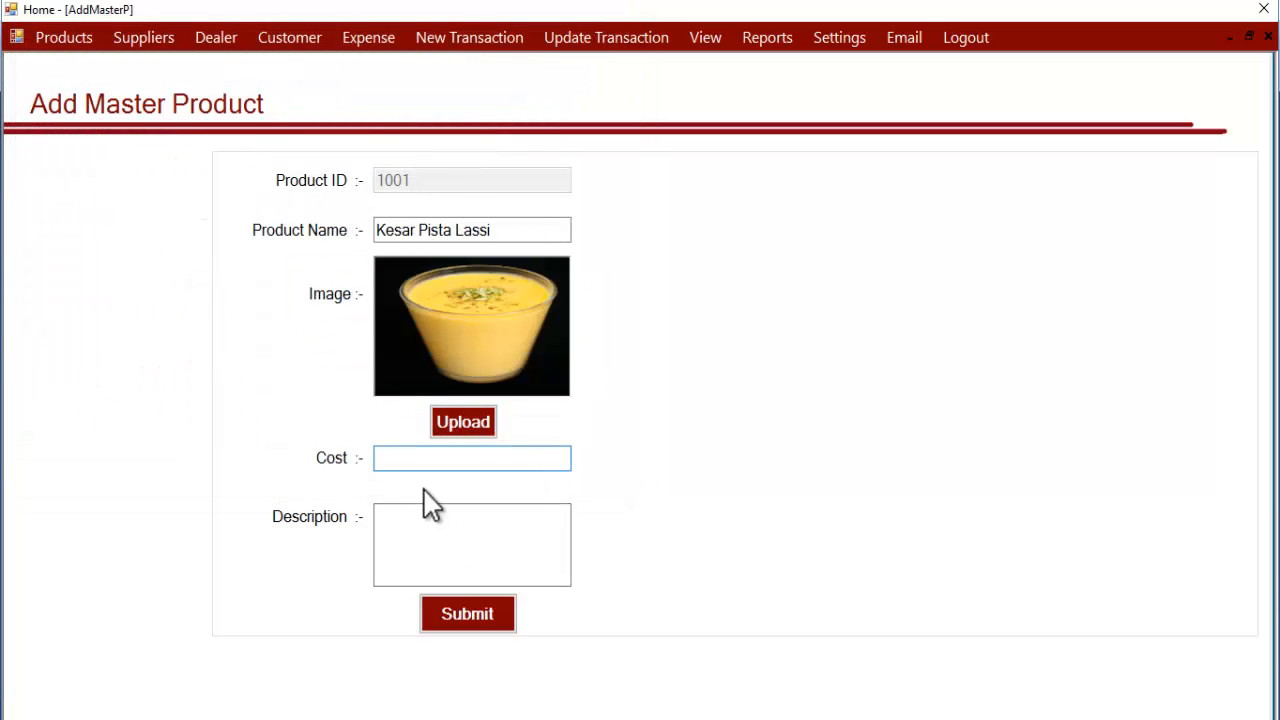
- Set the master product's cost to 50 and submit it, leaving the description empty
text(50)
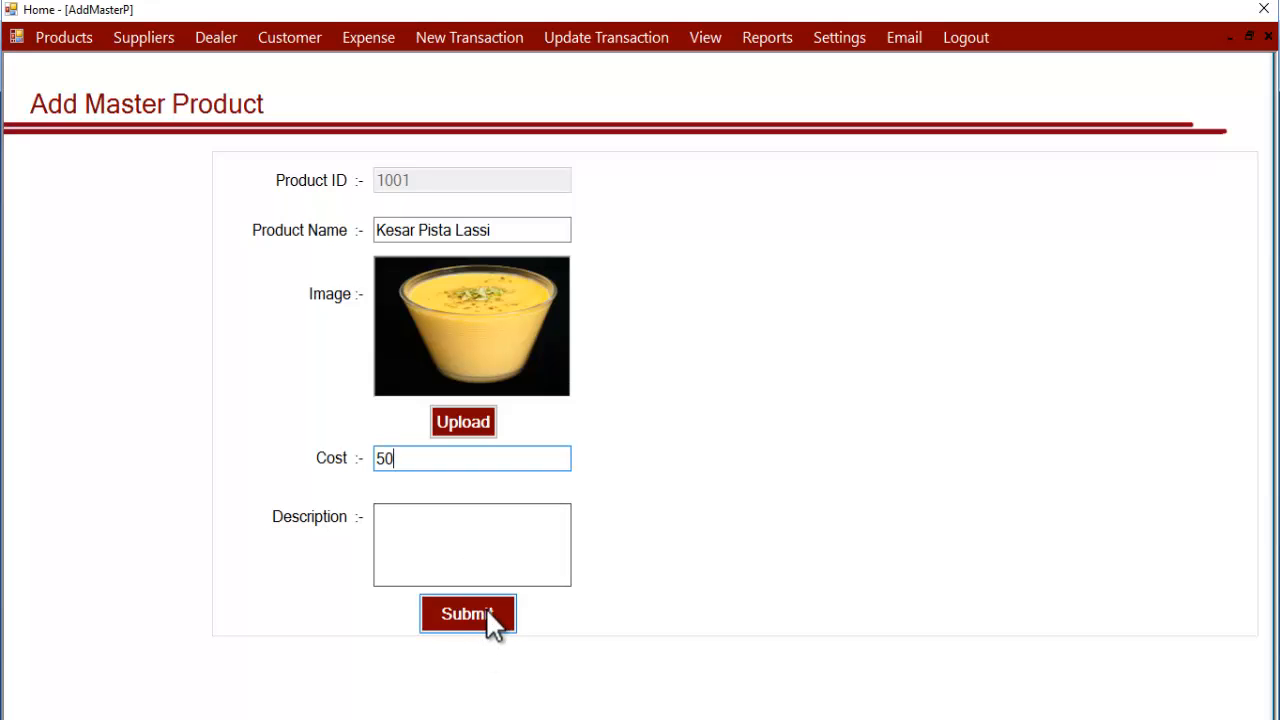
click(490, 613)
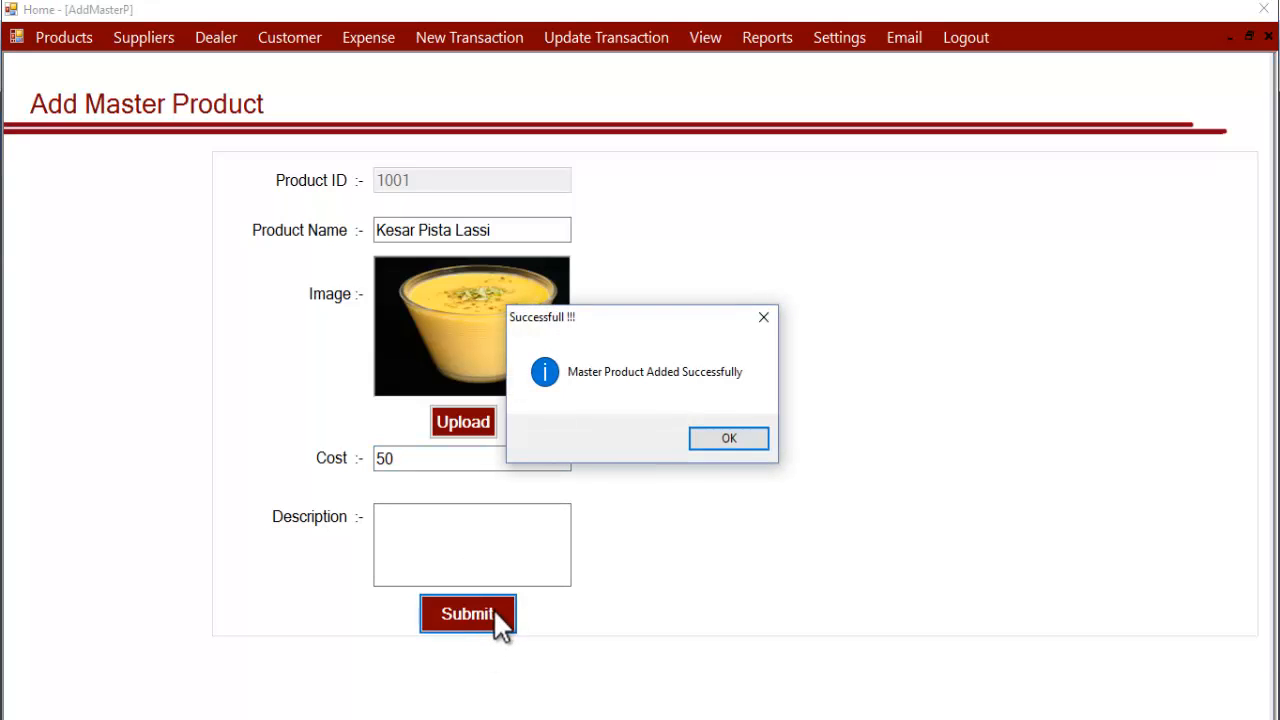
click(729, 440)
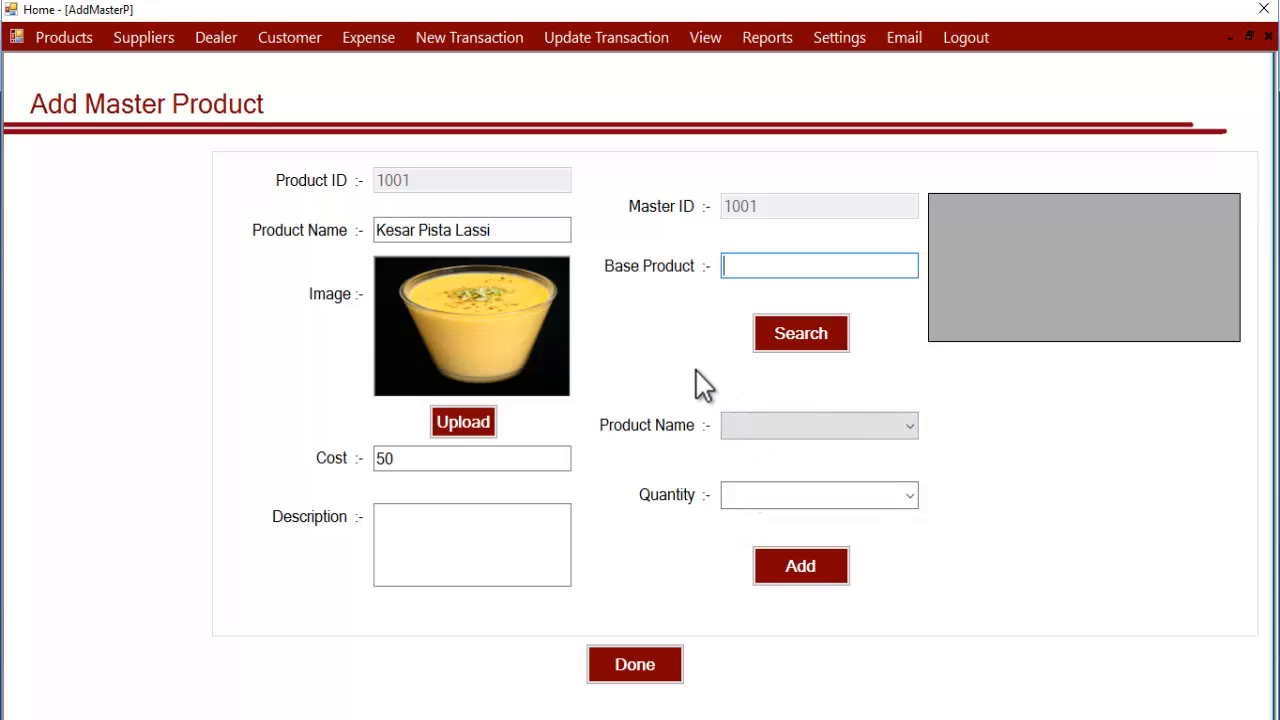
- Search the base products for "milk" and select Milk as the product name
text(m)
text(ilk)
click(777, 346)
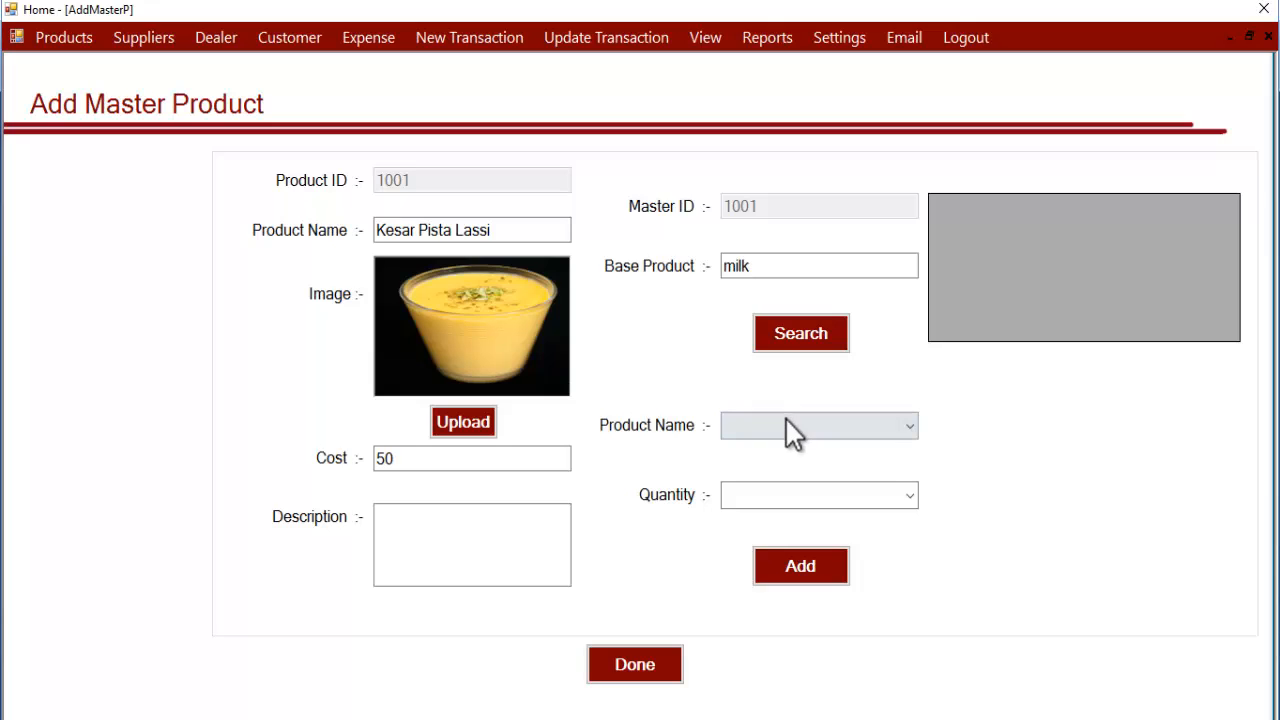
click(786, 419)
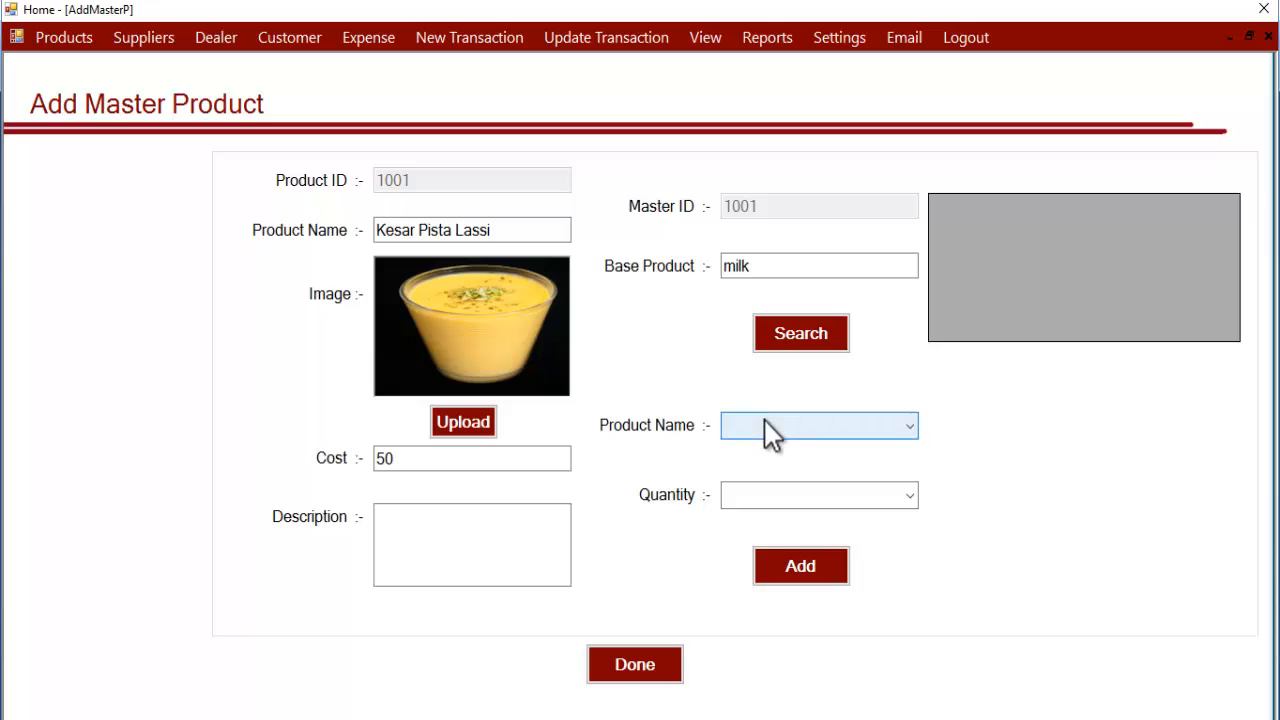
click(770, 422)
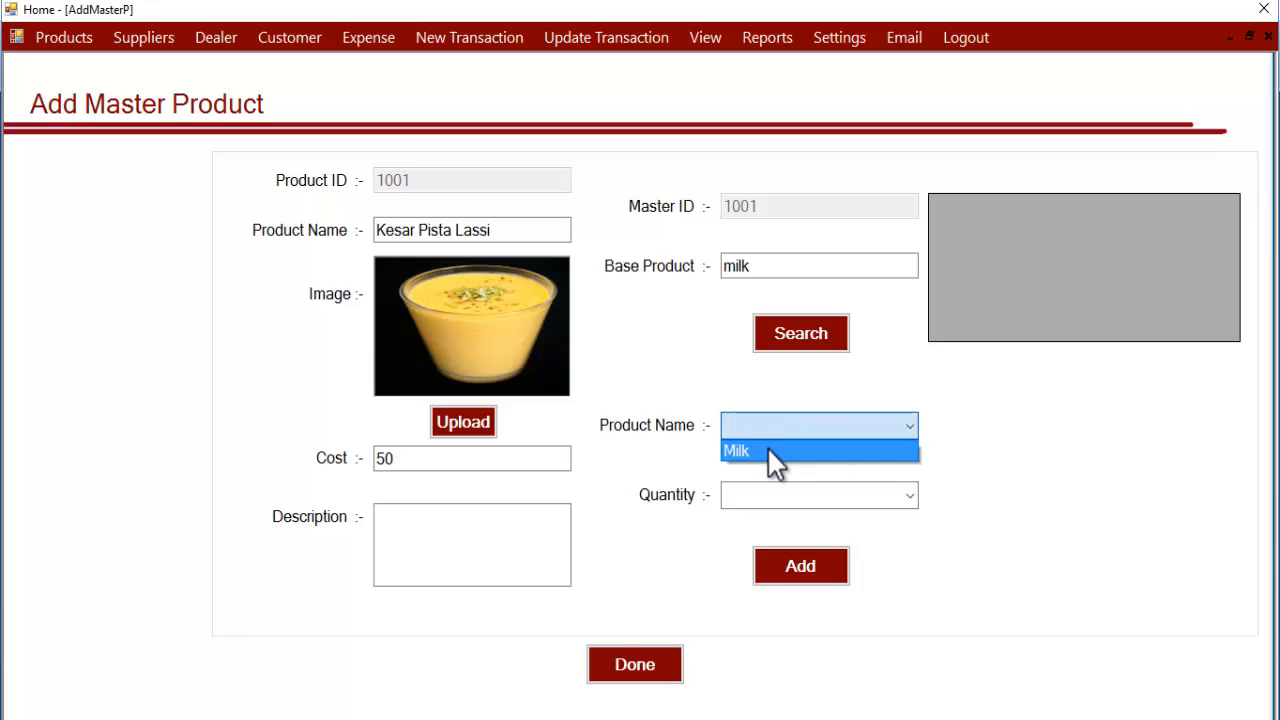
click(768, 447)
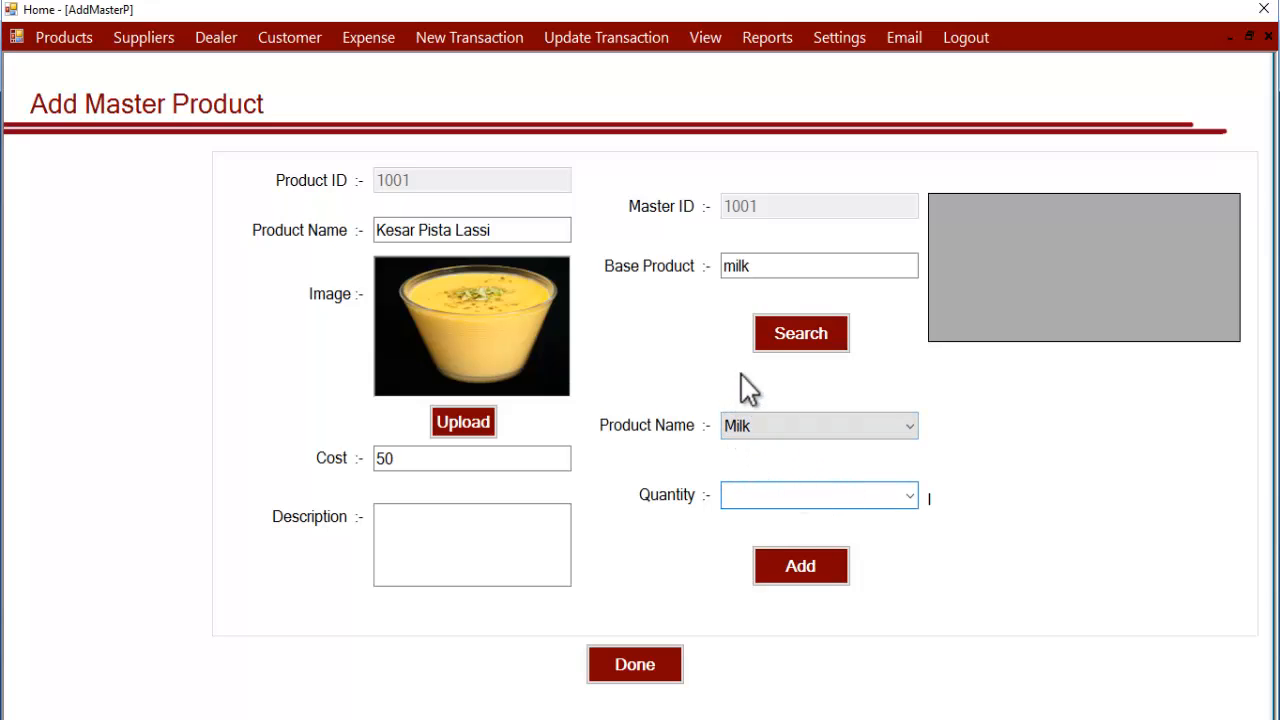
- Set the Milk quantity to 0.3 l and add it to the master product's base products
click(767, 268)
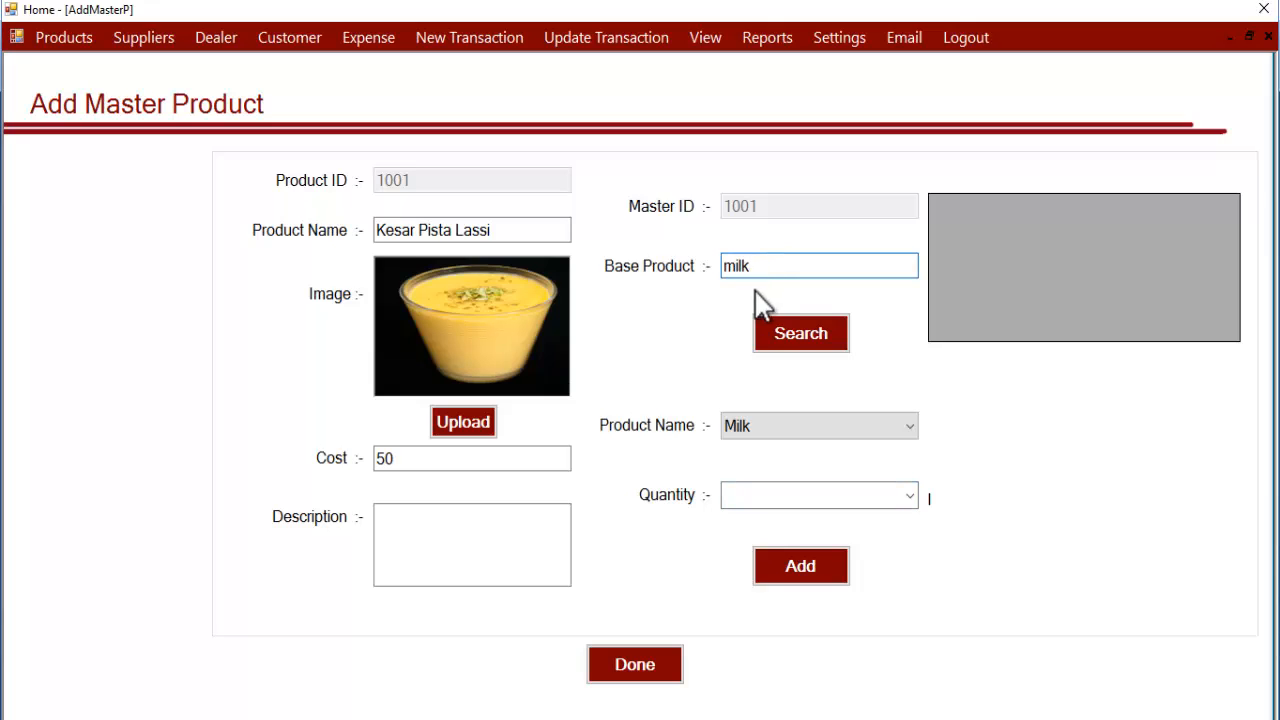
click(772, 431)
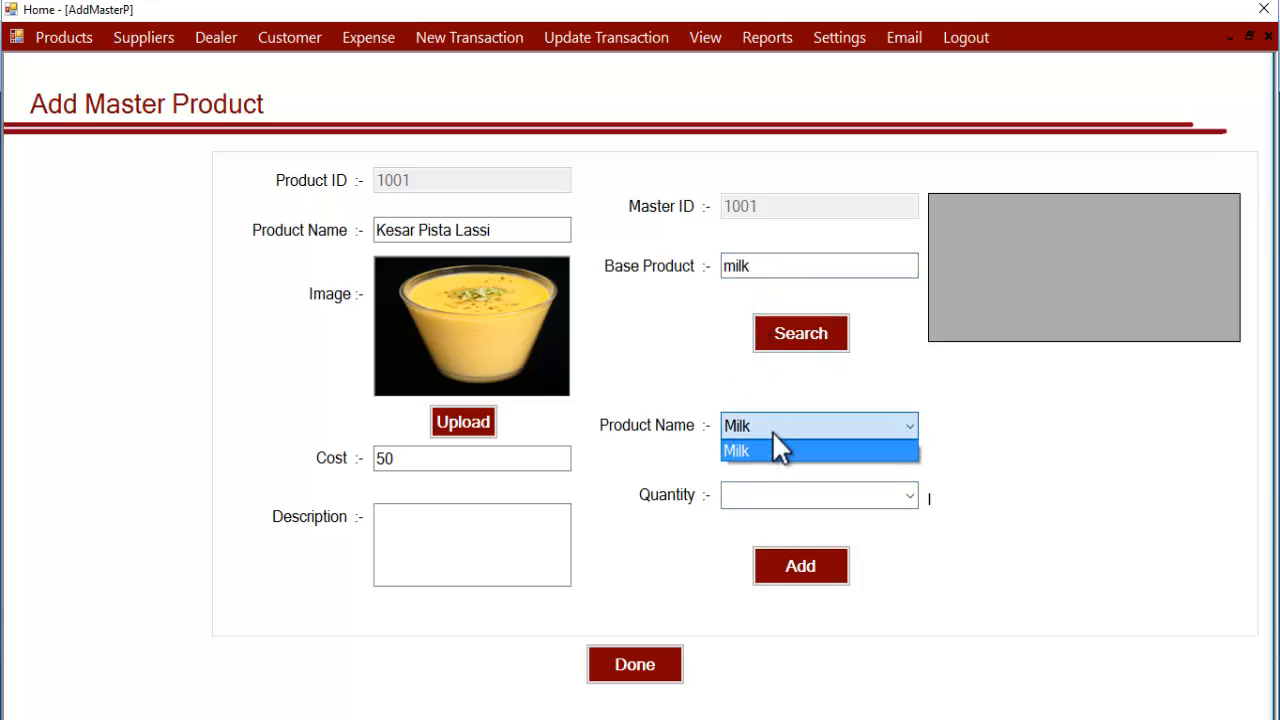
click(773, 433)
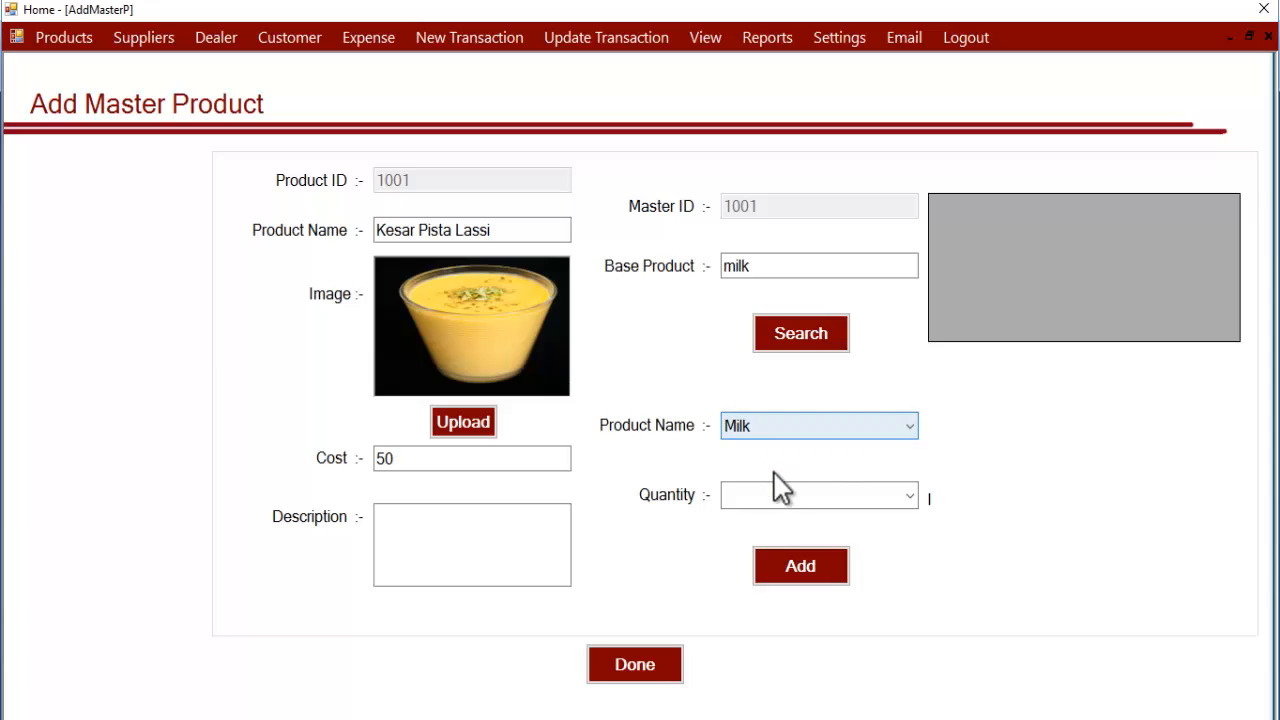
click(762, 497)
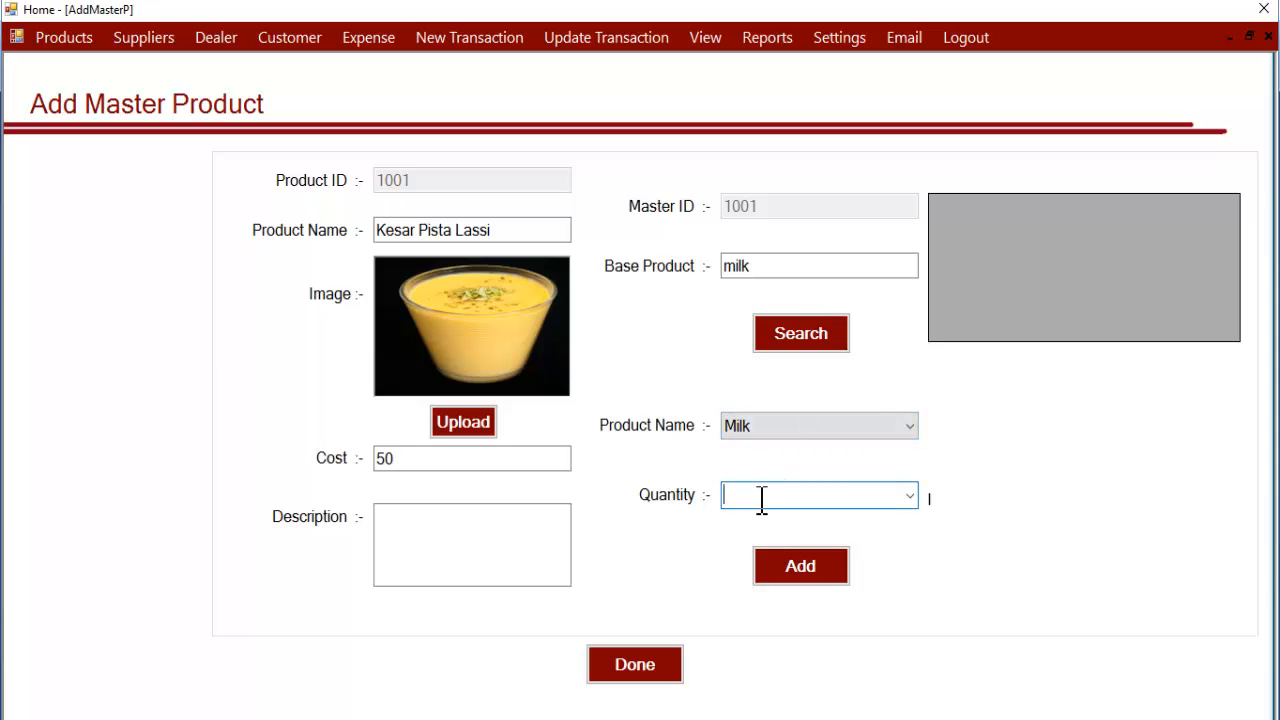
click(910, 494)
click(912, 494)
text(0.3)
click(811, 582)
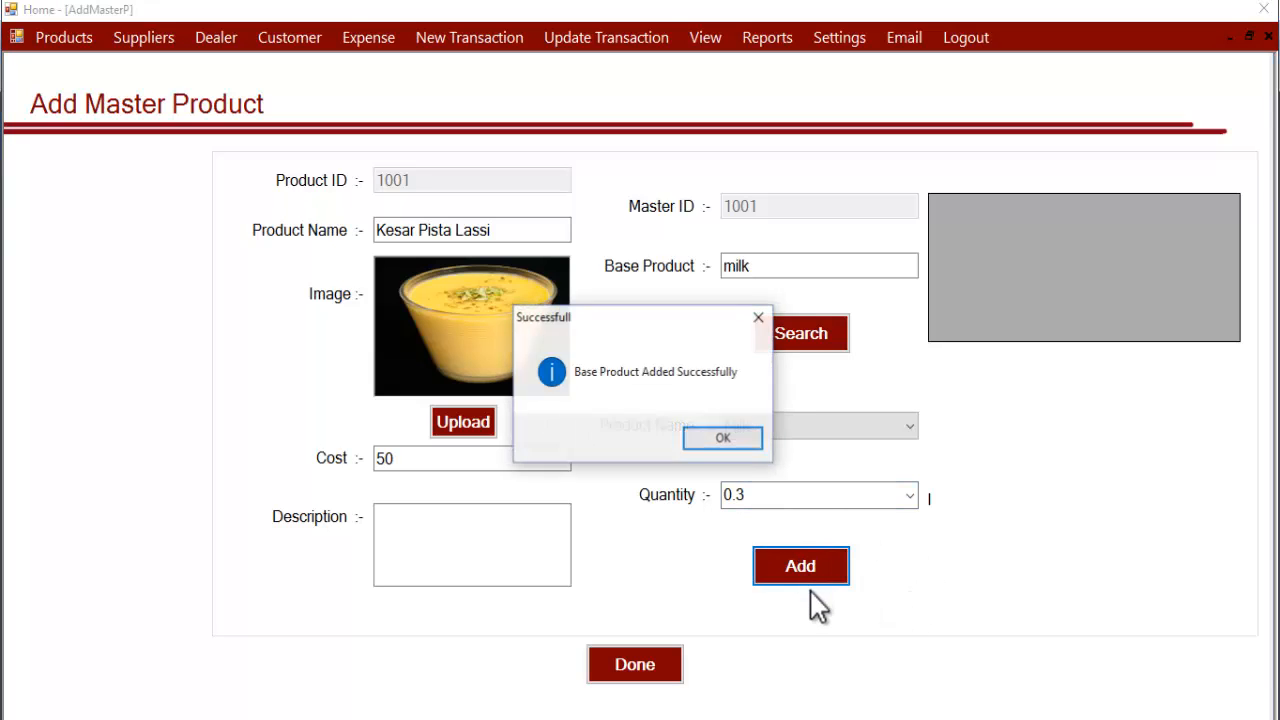
click(723, 439)
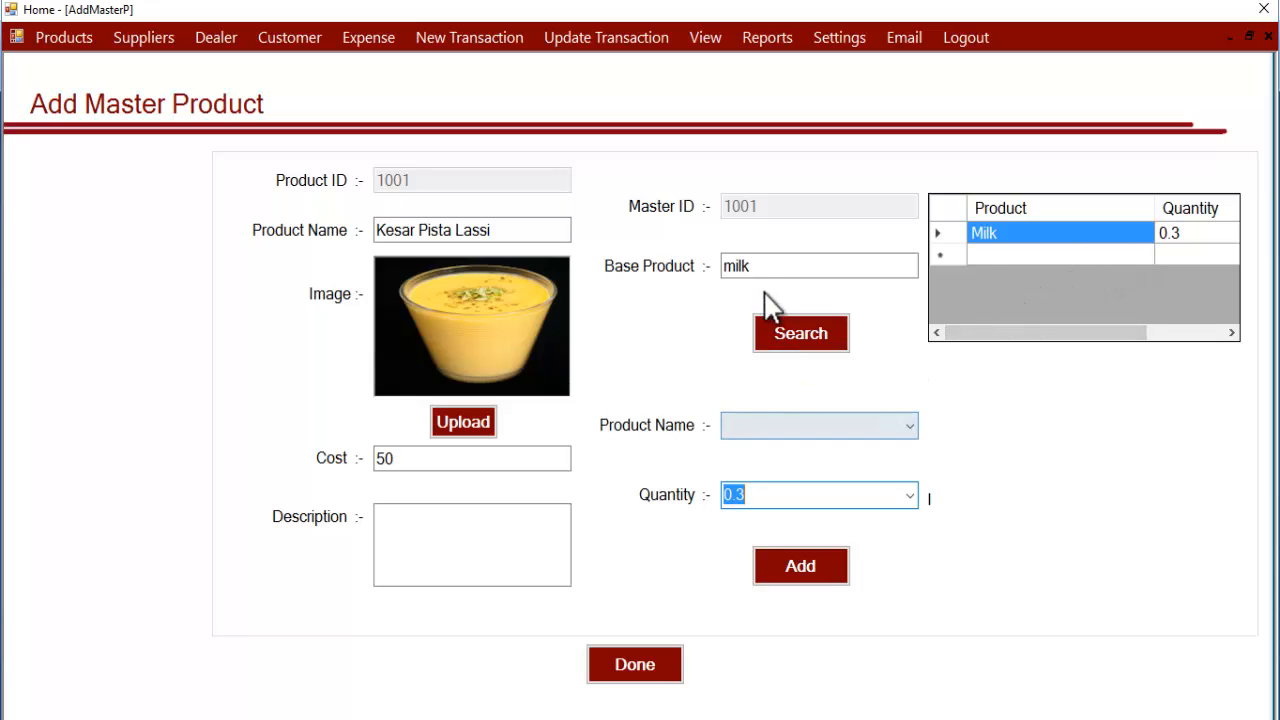
- Clear the milk search term and select Almonds as the base product
drag(762, 270, 728, 272)
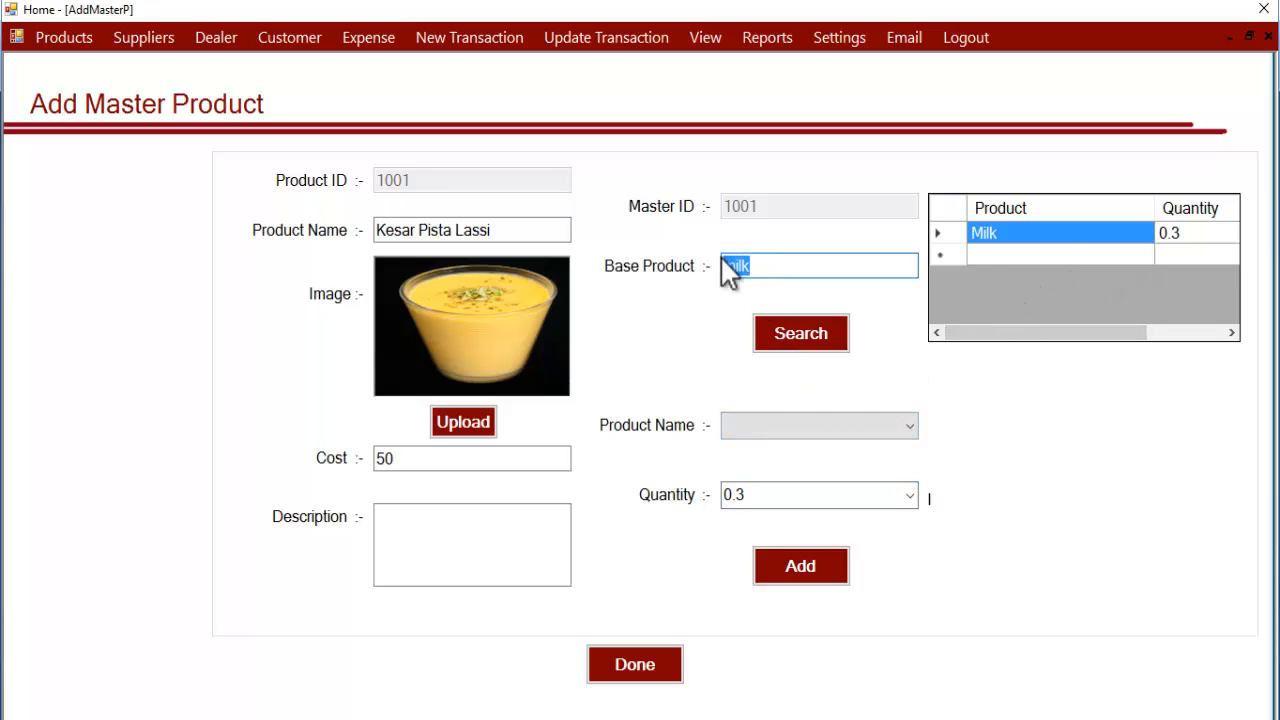
click(795, 430)
click(793, 427)
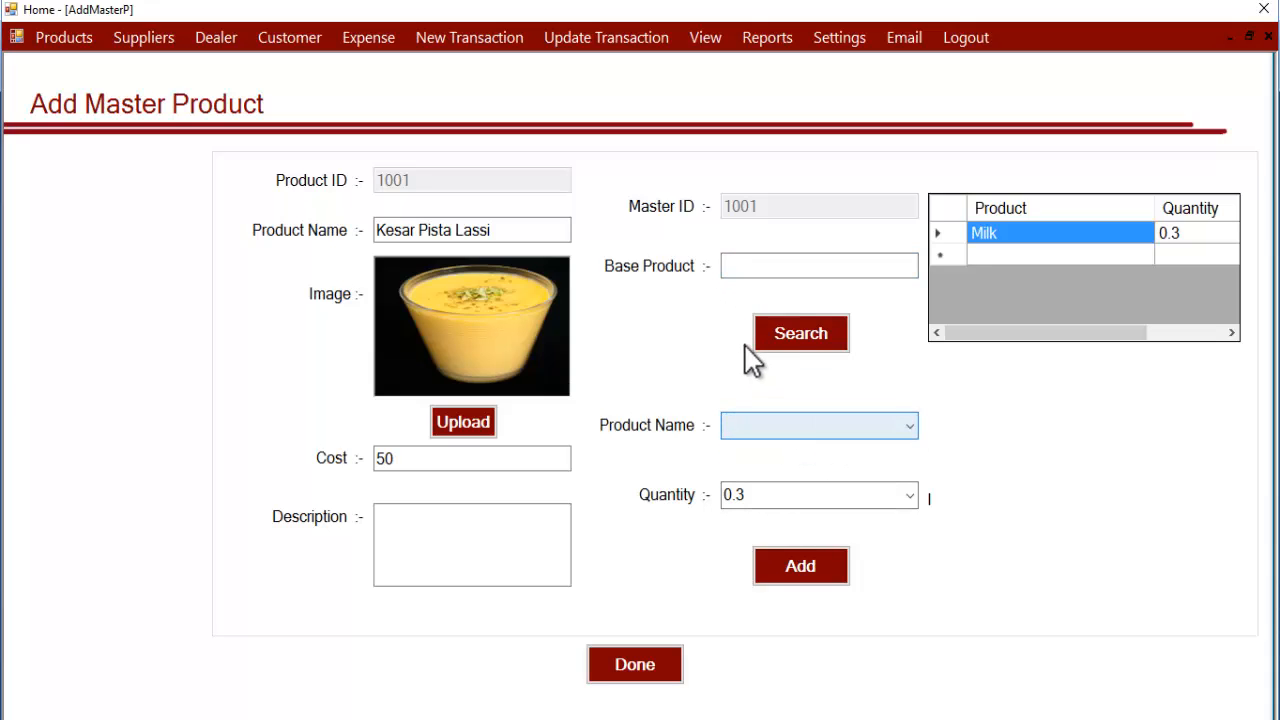
click(797, 430)
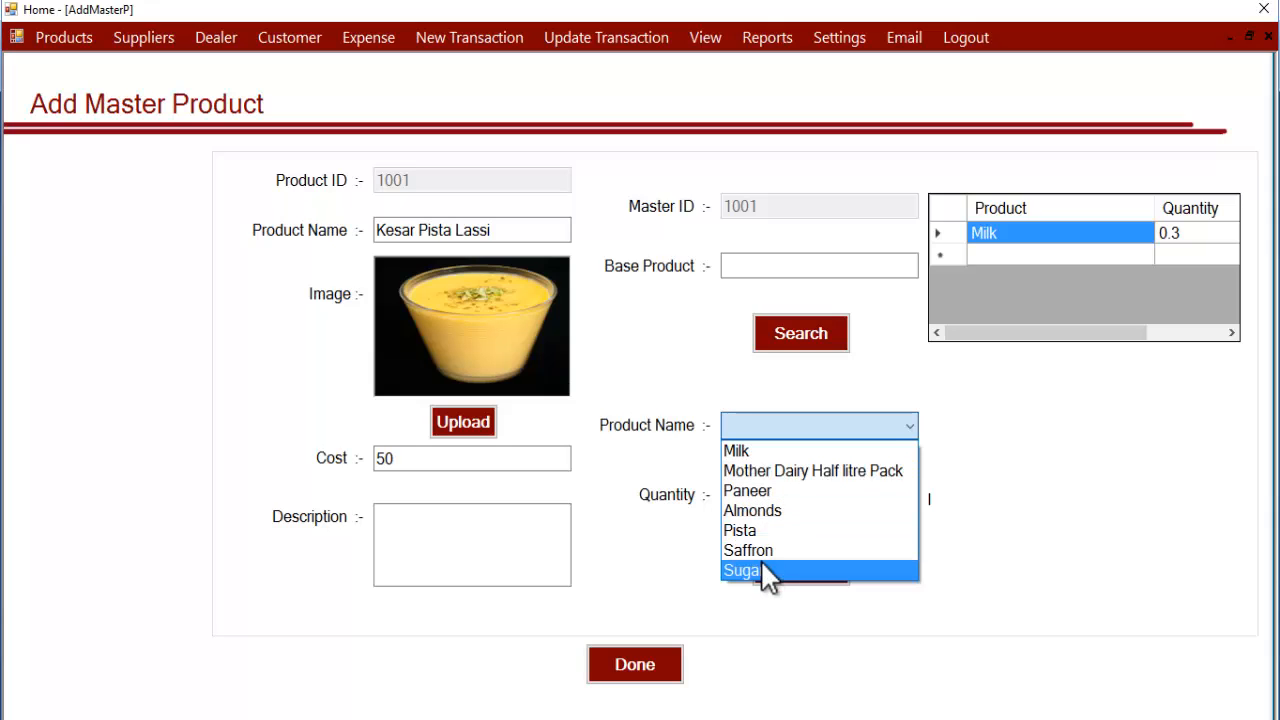
click(770, 514)
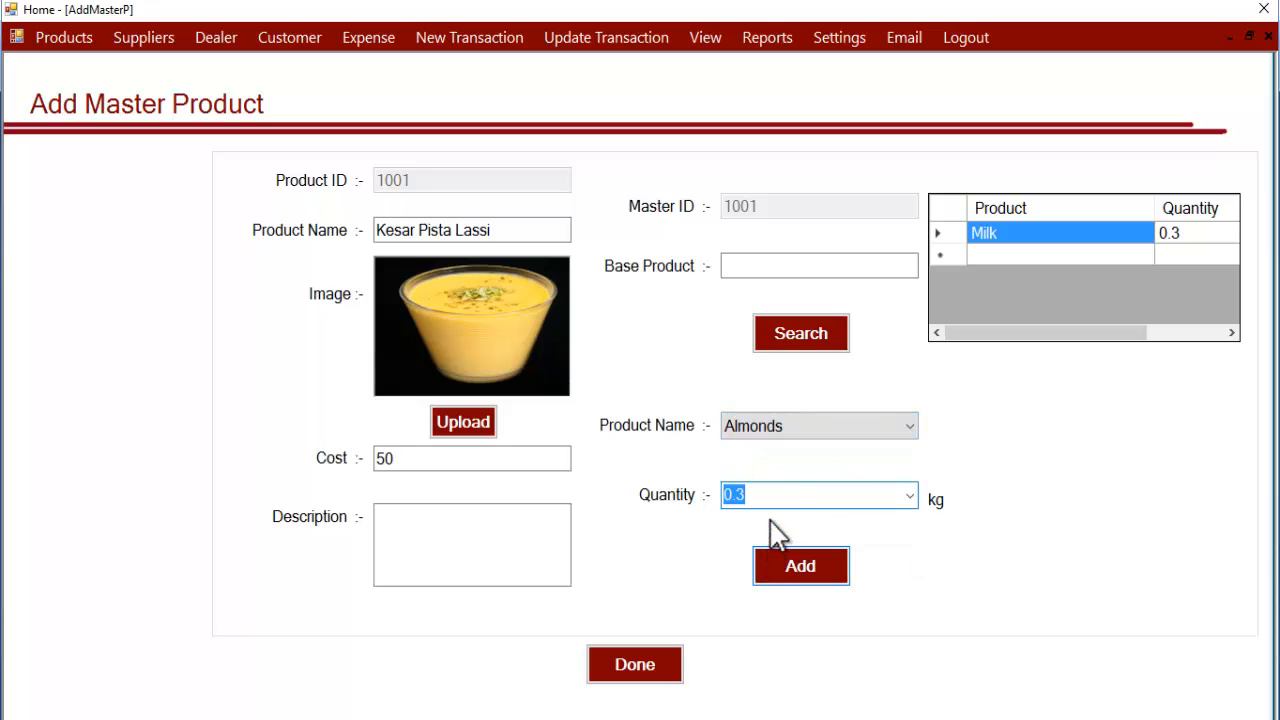
- Set the Almonds quantity to 0.1 kg and add it to the master product's base products
click(745, 494)
double_click(745, 494)
key(BackSpace)
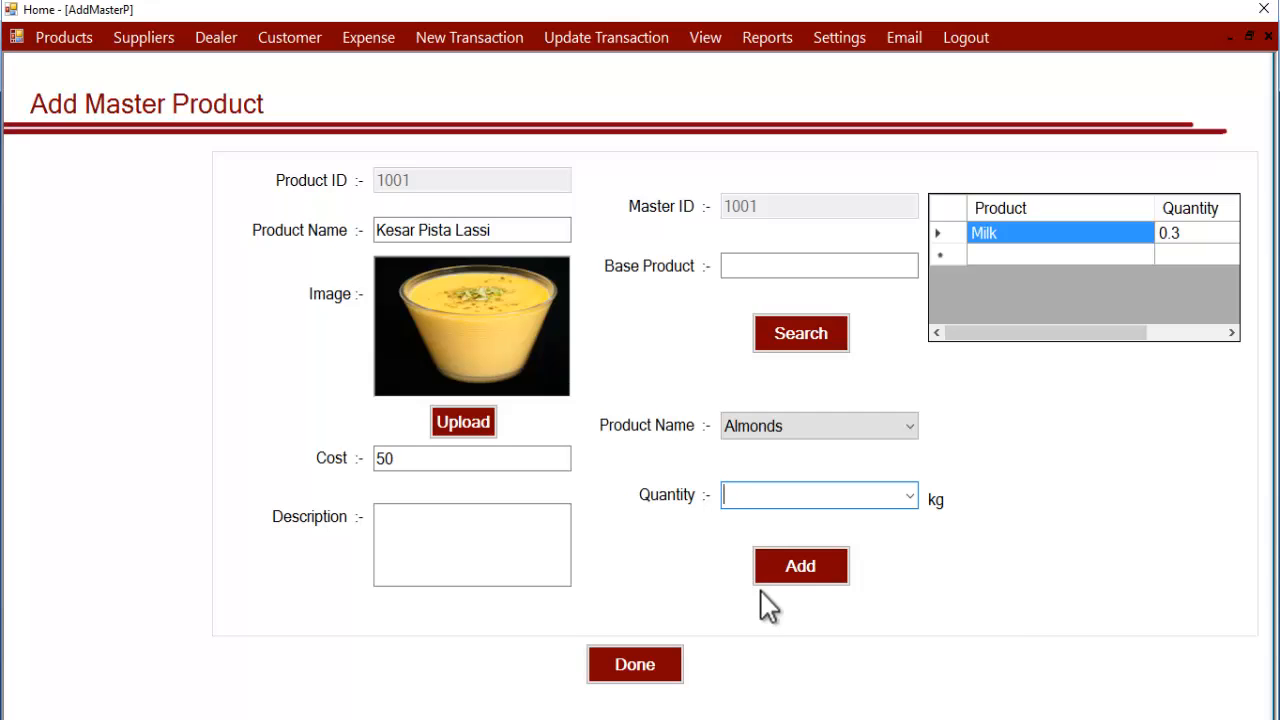
text(0.1)
click(790, 562)
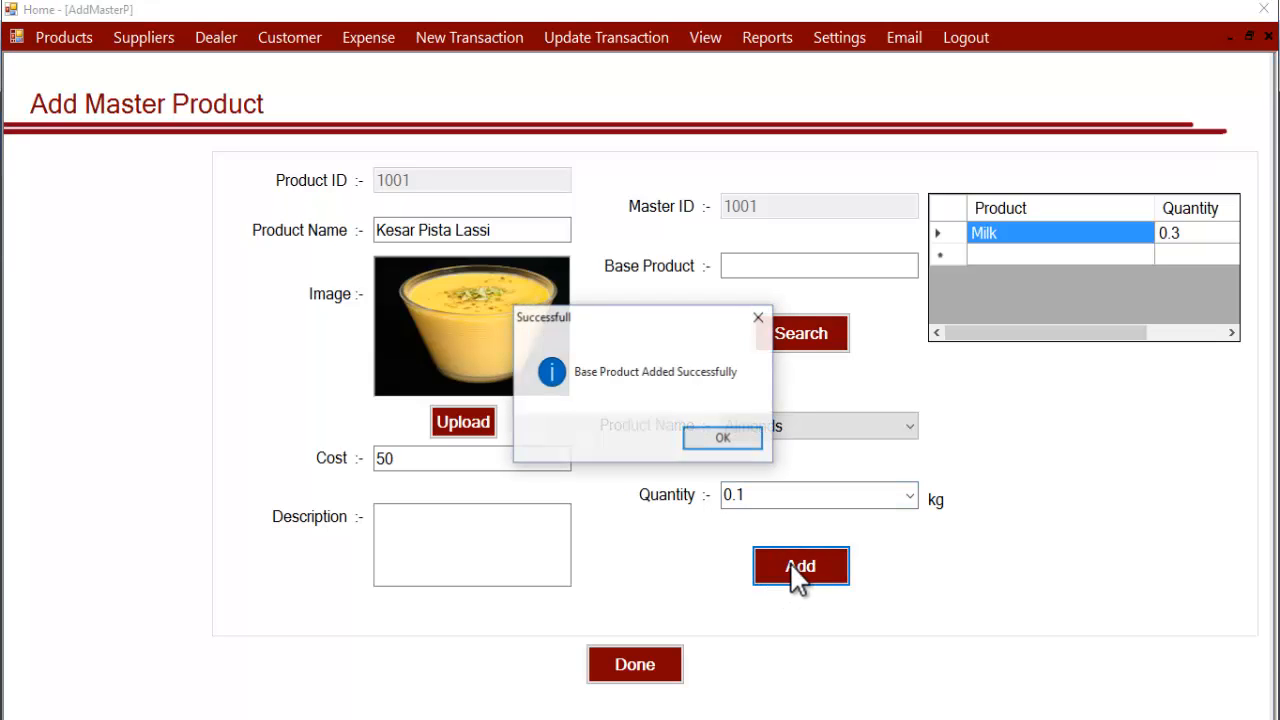
click(743, 446)
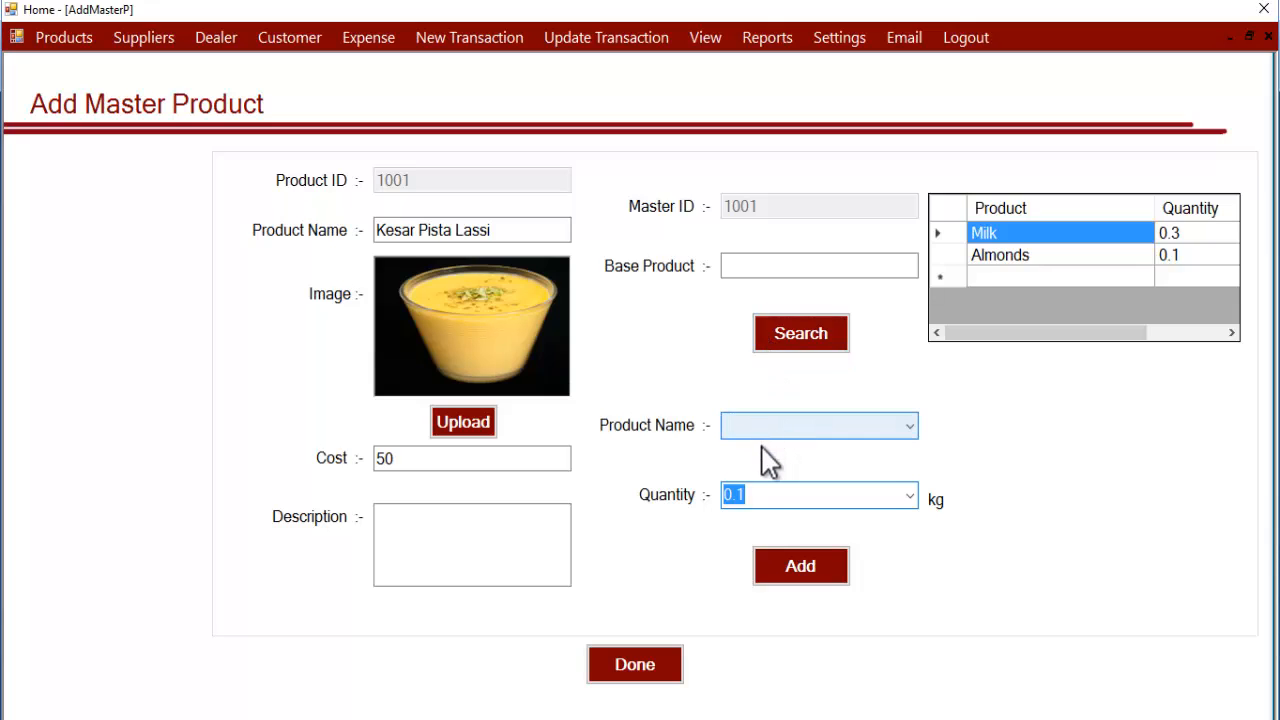
- Add Sugar to the master product's base products with a quantity of 0.05 kg
click(741, 270)
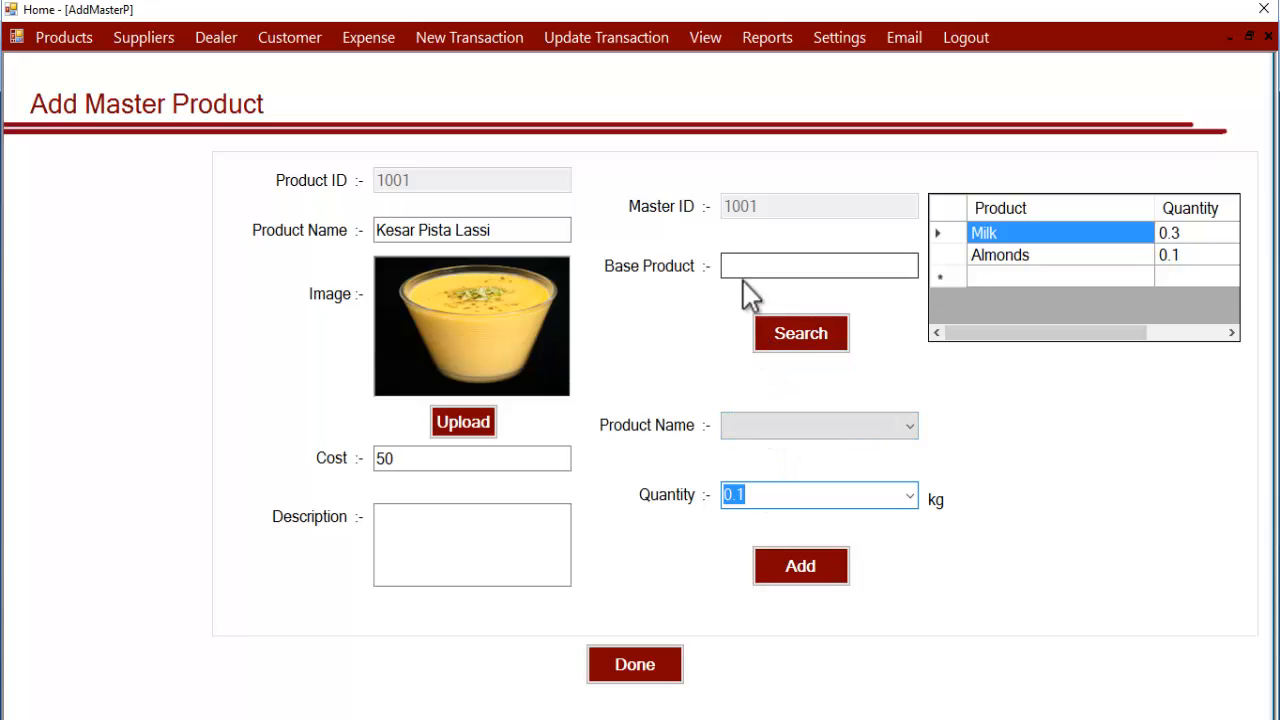
click(777, 427)
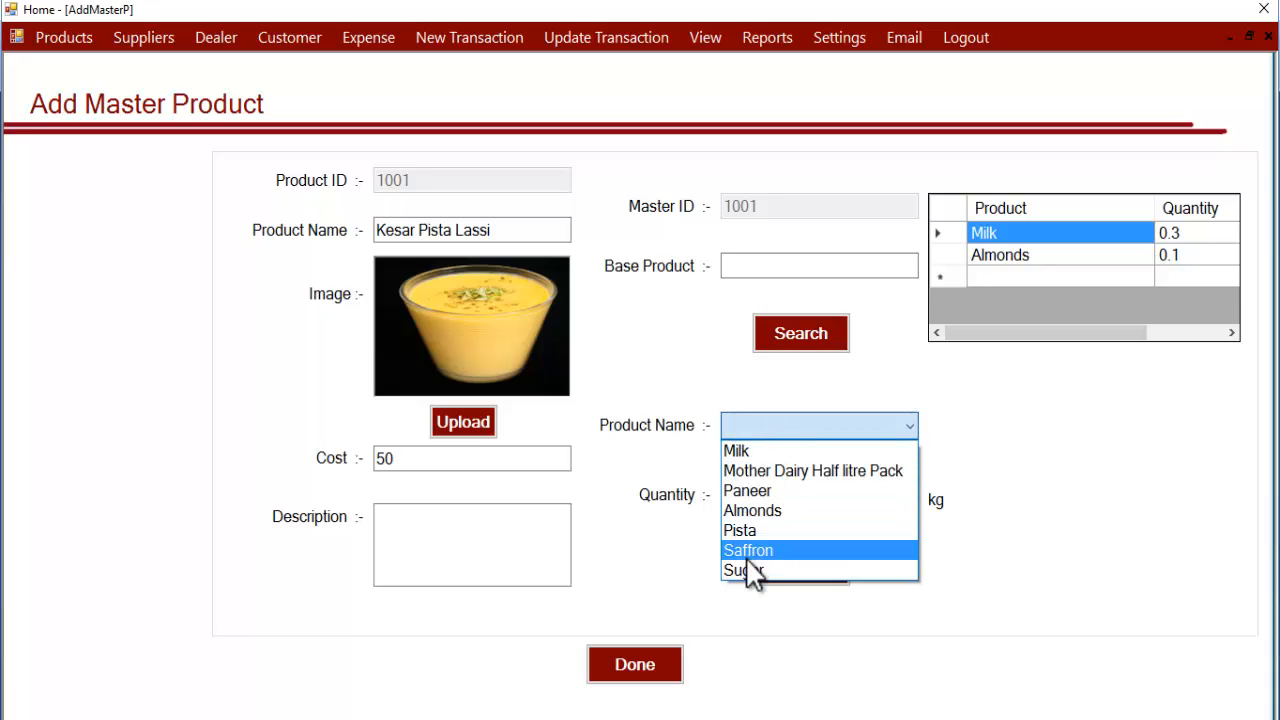
click(747, 570)
click(748, 488)
click(755, 495)
double_click(747, 491)
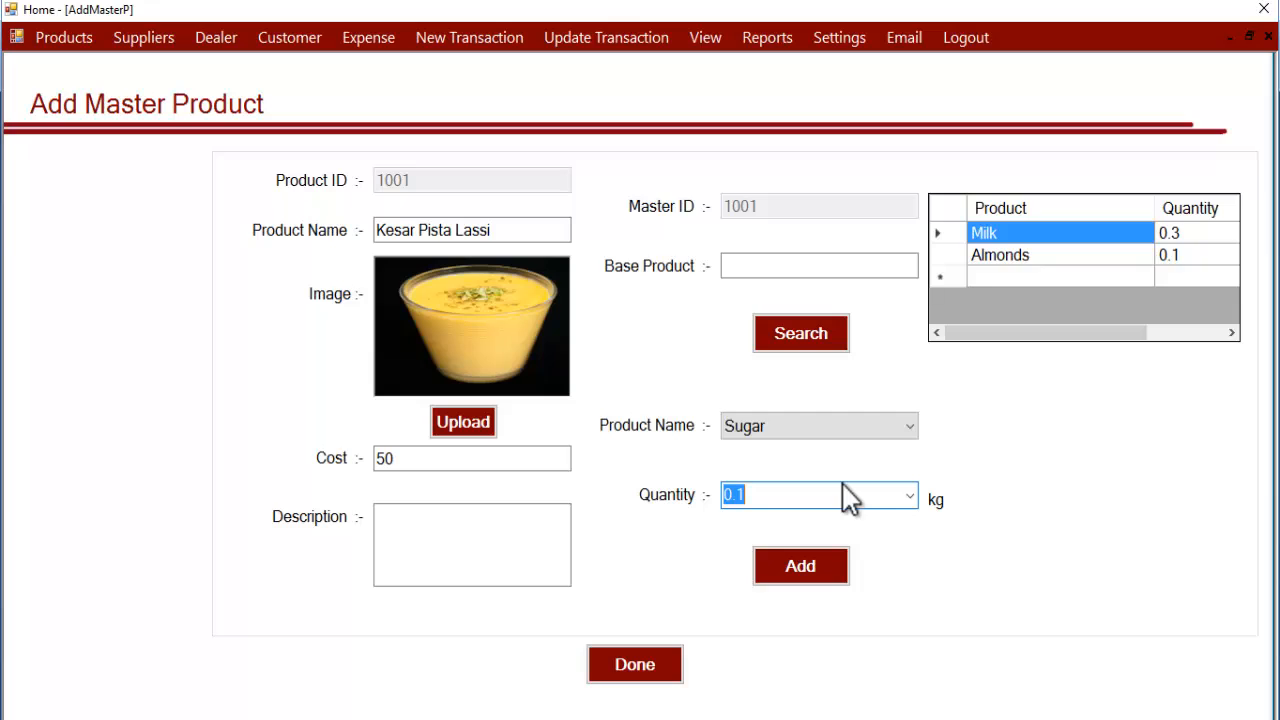
text(0.05)
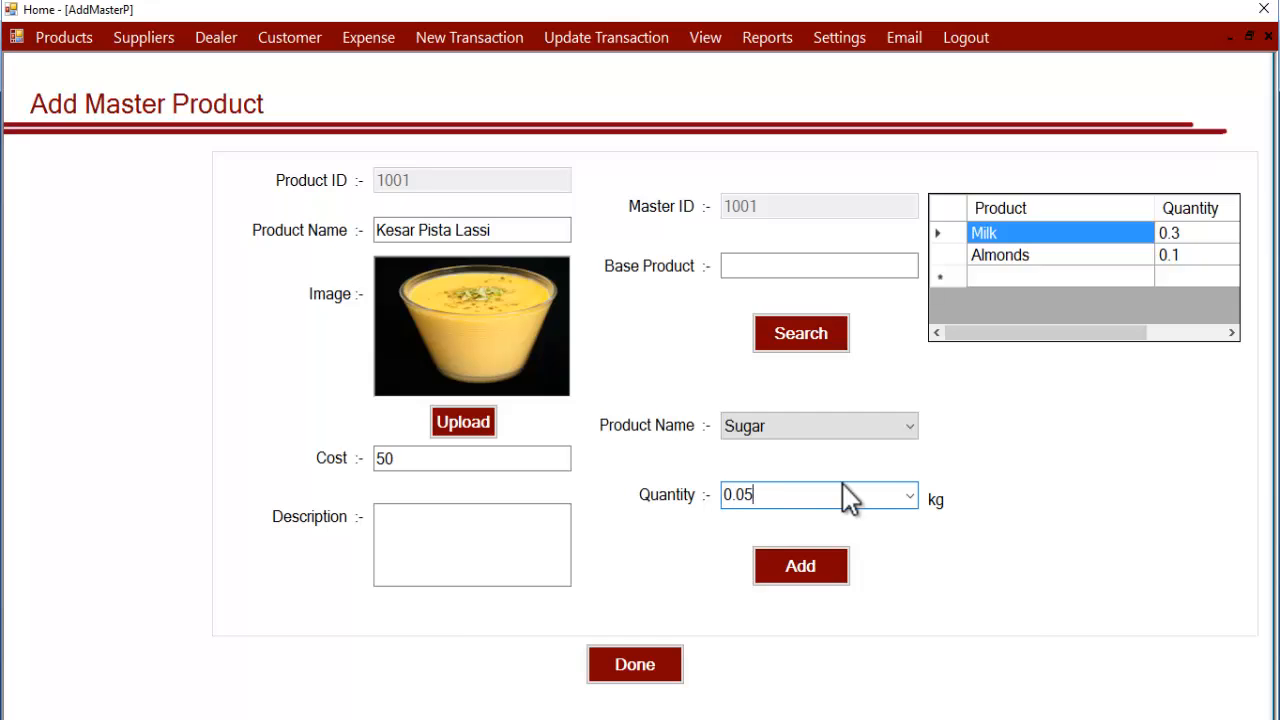
click(806, 568)
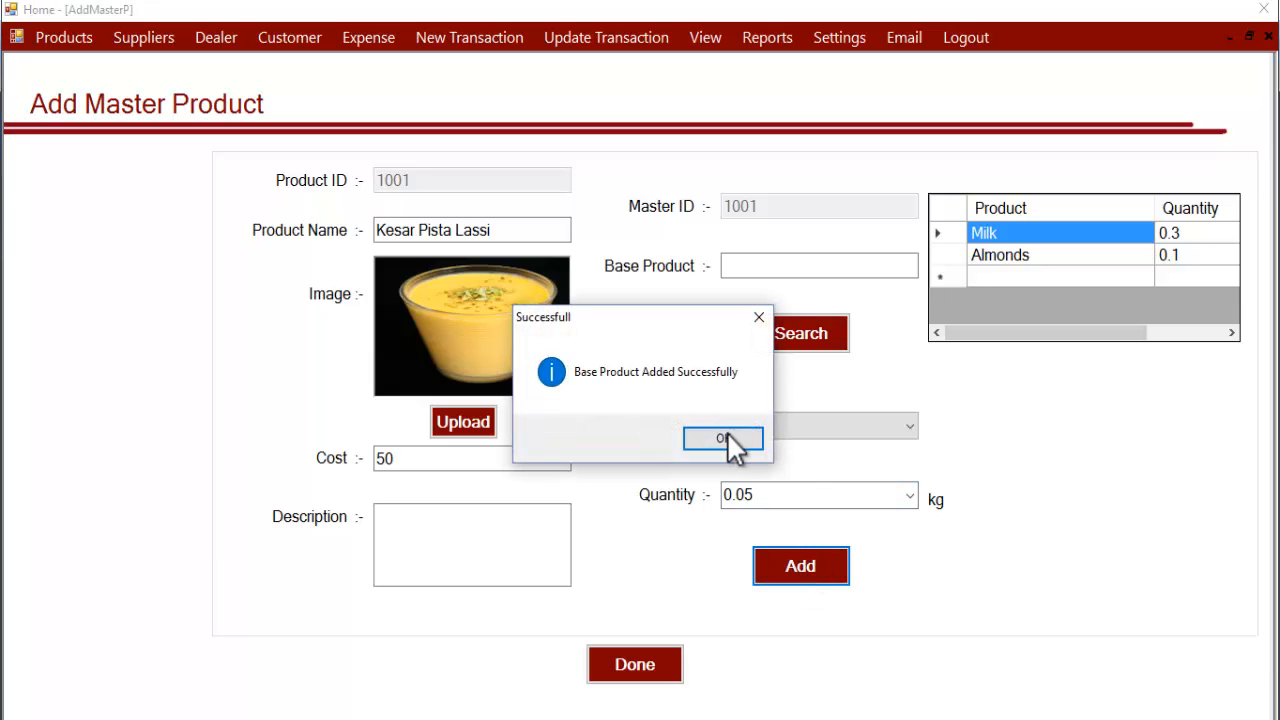
click(728, 437)
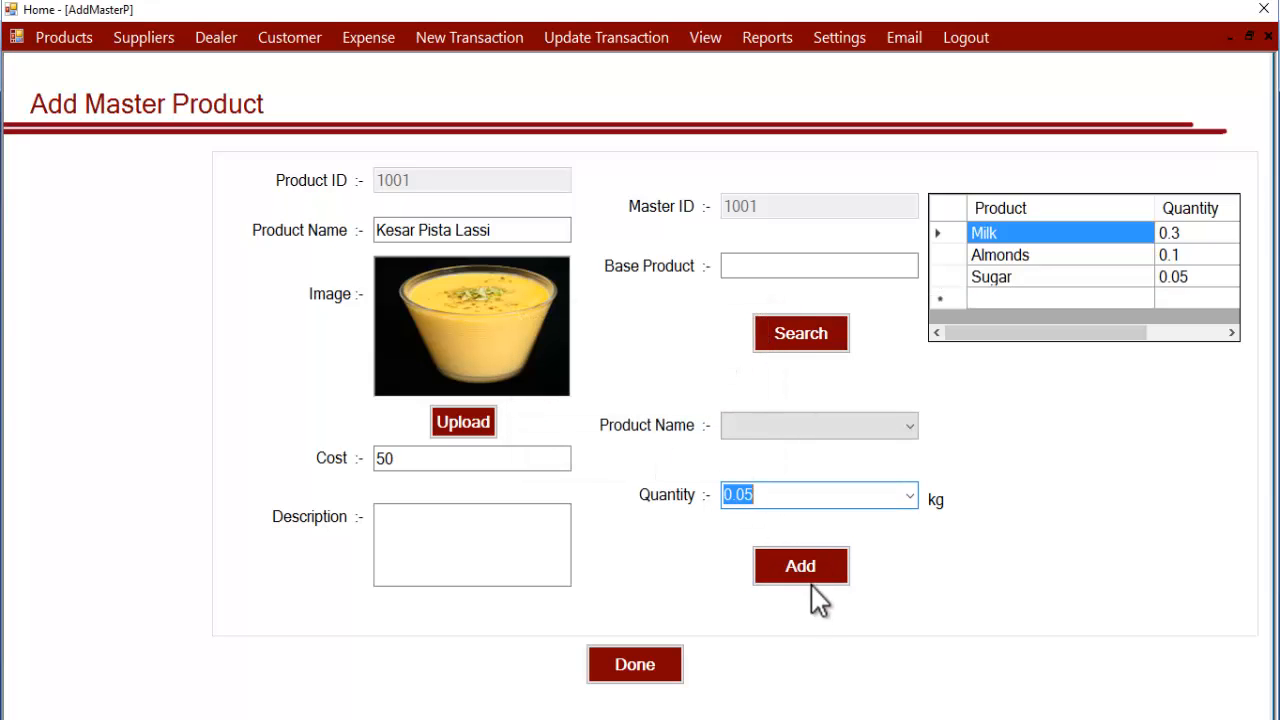
- Add Pista to the master product's base products with a quantity of 0.1 kg
click(775, 432)
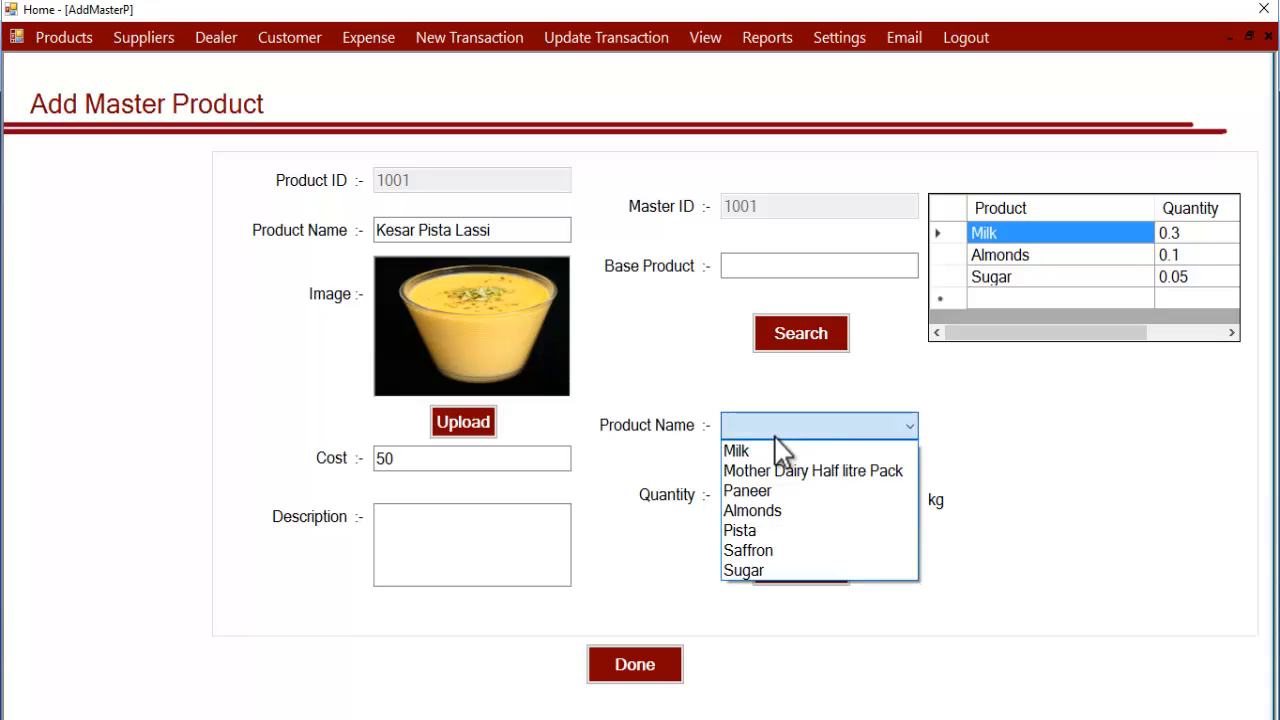
click(773, 532)
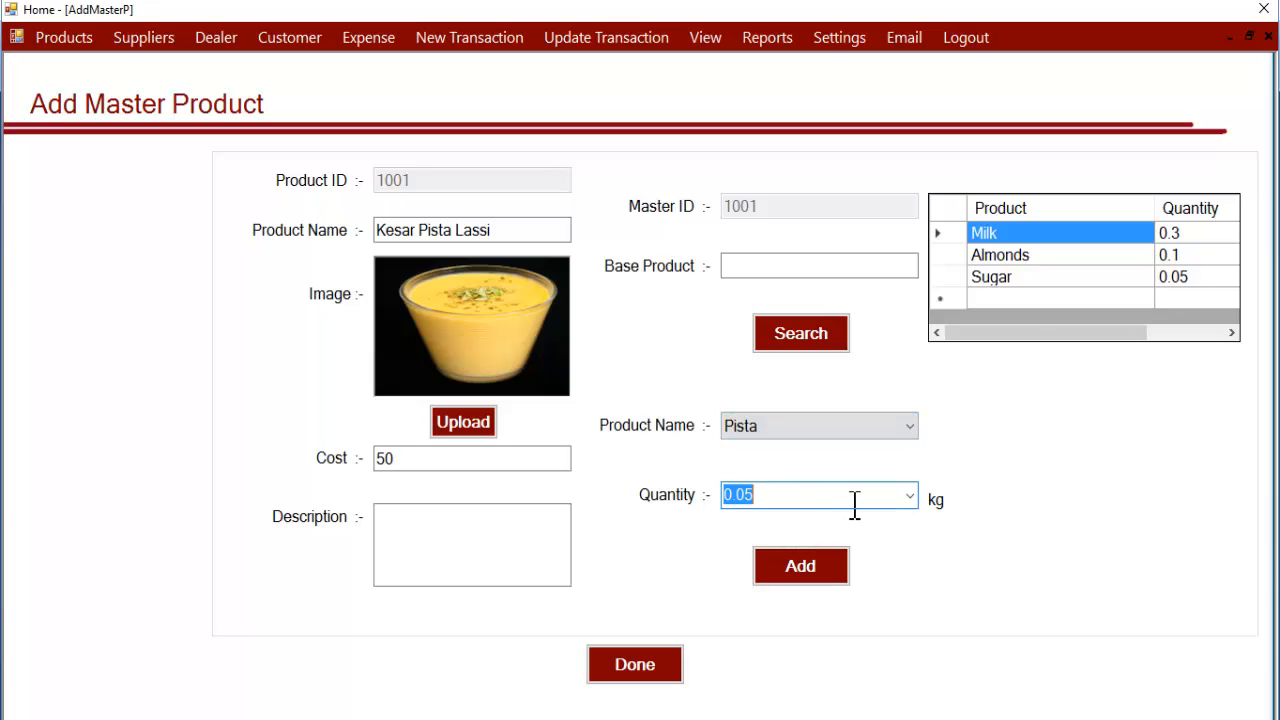
click(768, 495)
drag(760, 494, 714, 494)
text(0.1)
click(829, 575)
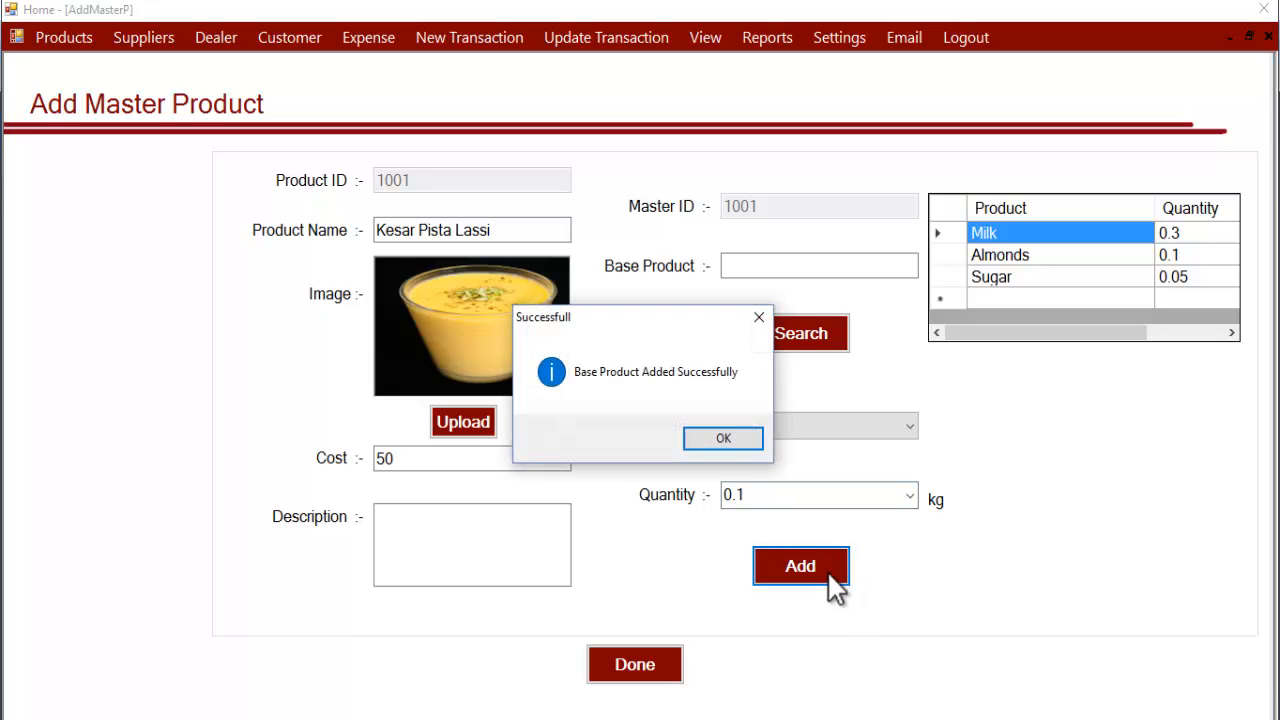
click(731, 446)
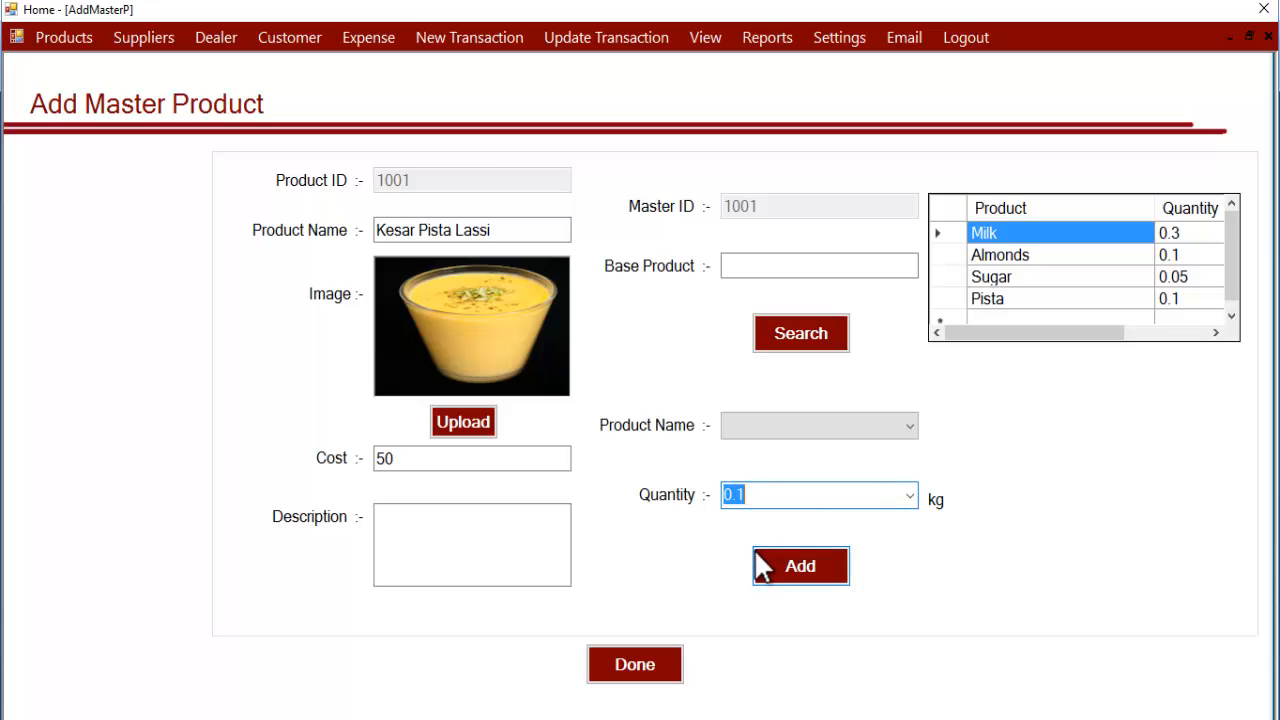
- Add Saffron to the base products with a quantity of 0.1 kg and finish the Kesar Pista Lassi master product
click(795, 428)
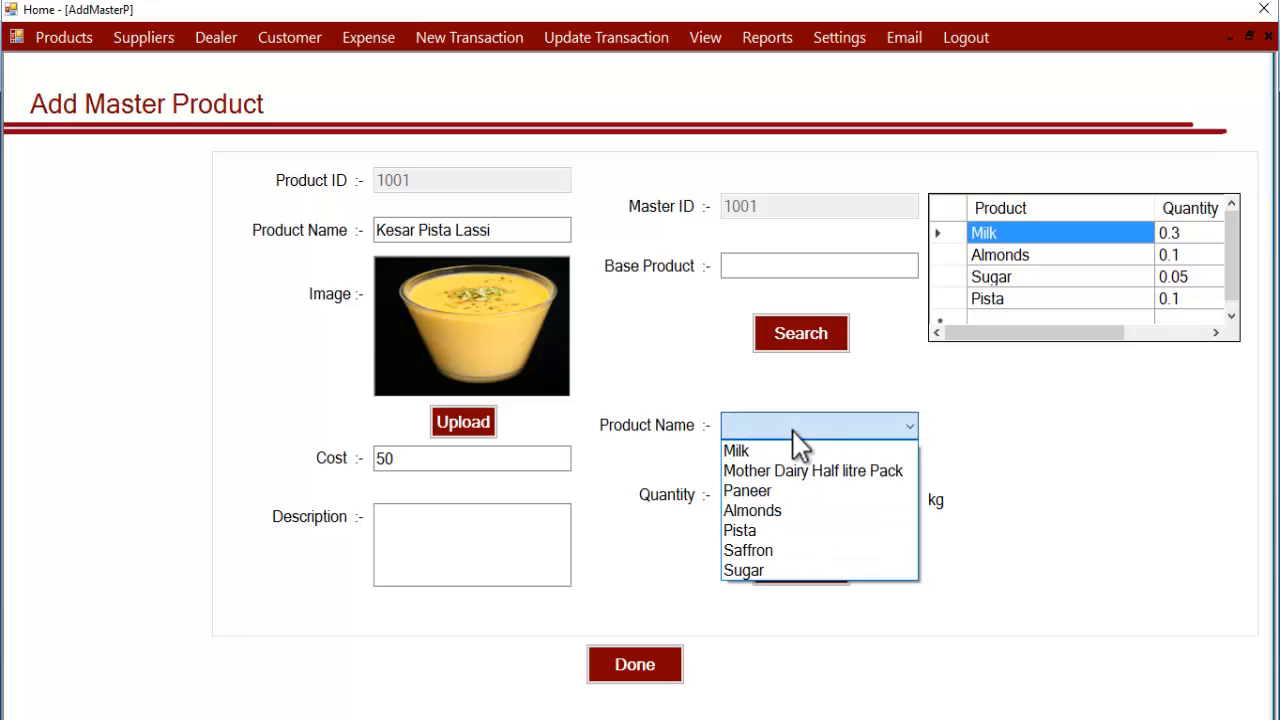
click(771, 544)
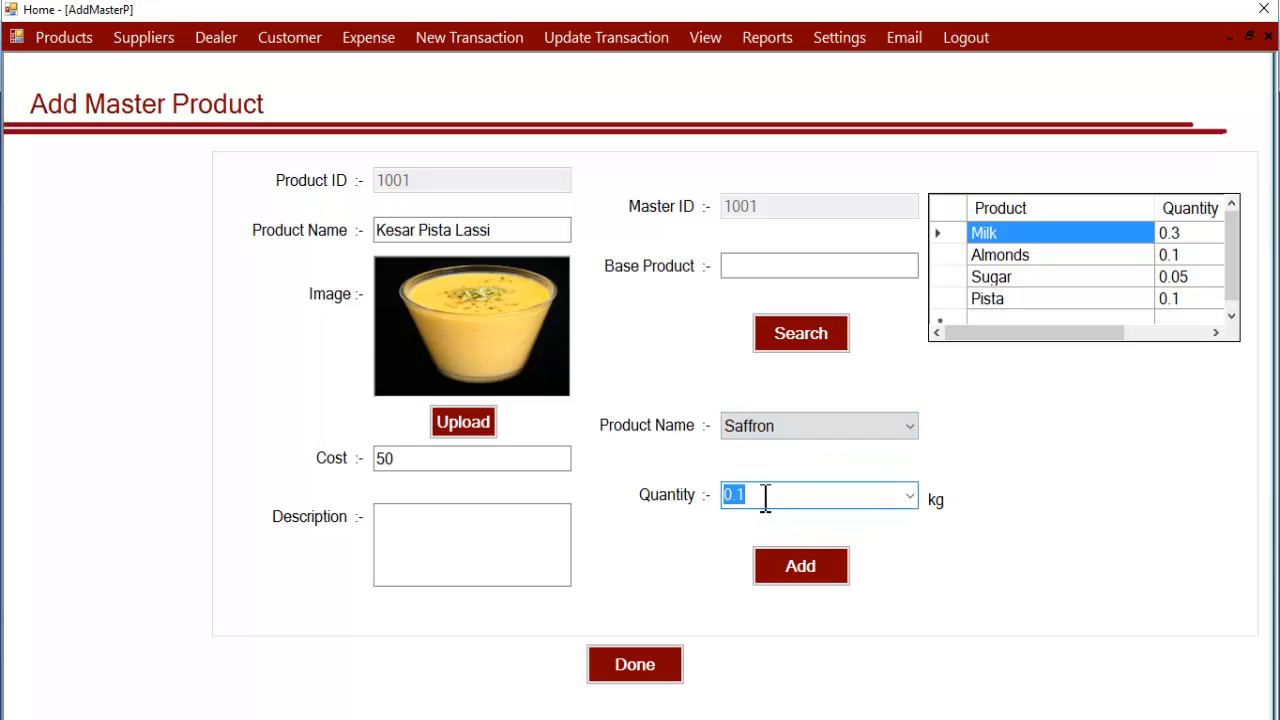
drag(764, 496, 723, 487)
click(774, 578)
click(726, 440)
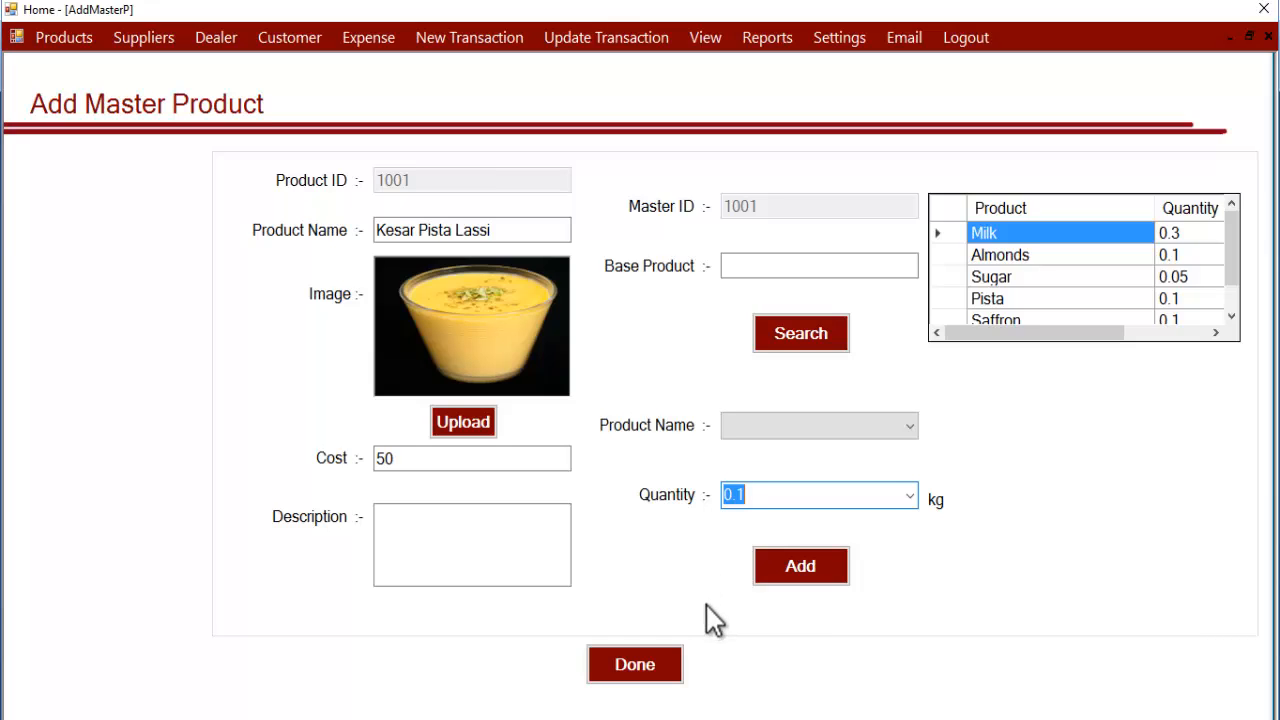
click(662, 676)
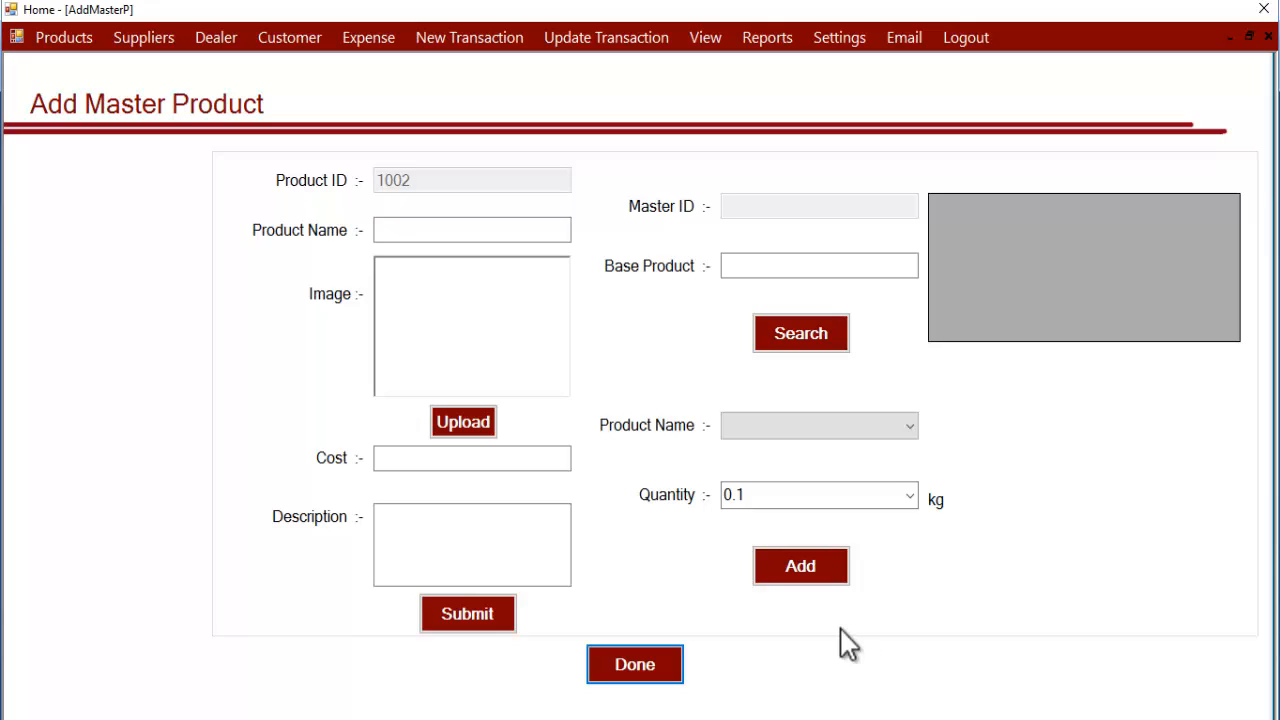
- Enter Curd as the product name of the new master product
click(400, 229)
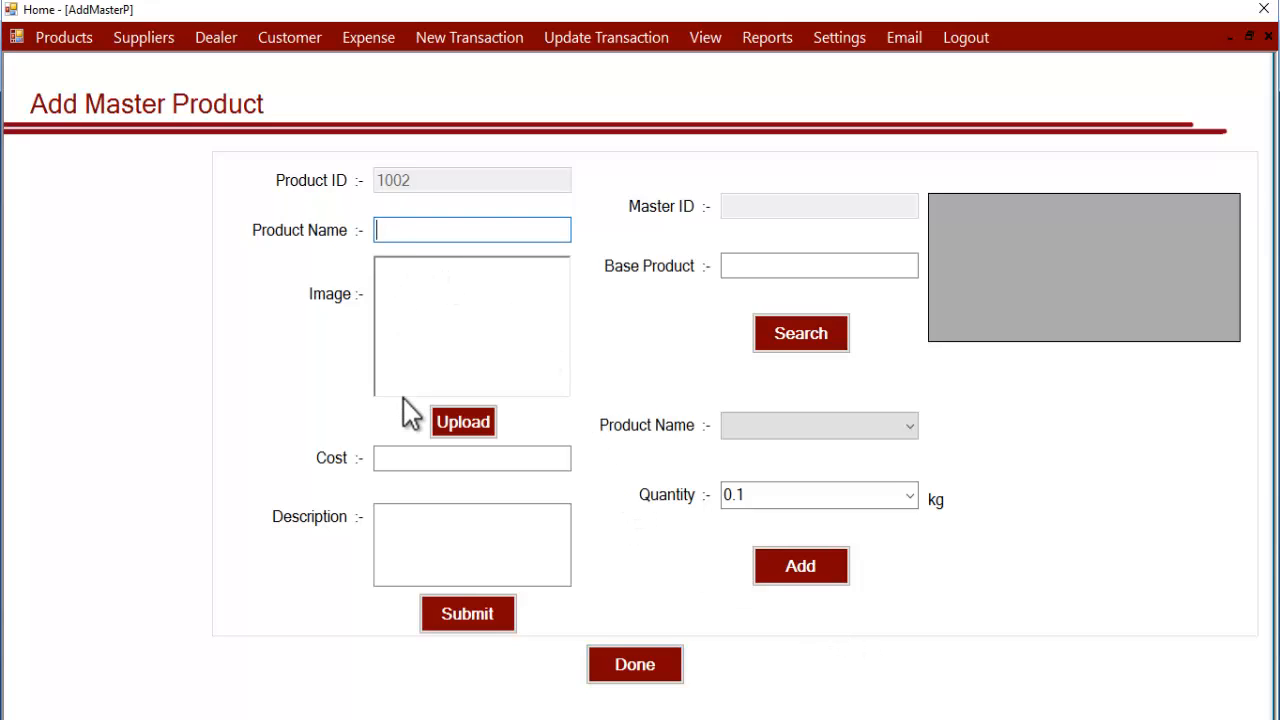
text(curd)
key(BackSpace)
key(BackSpace)
key(BackSpace)
key(BackSpace)
text(Curd)
- Upload curd.jpg from the dairy folder as the image for the Curd product
click(470, 423)
click(340, 222)
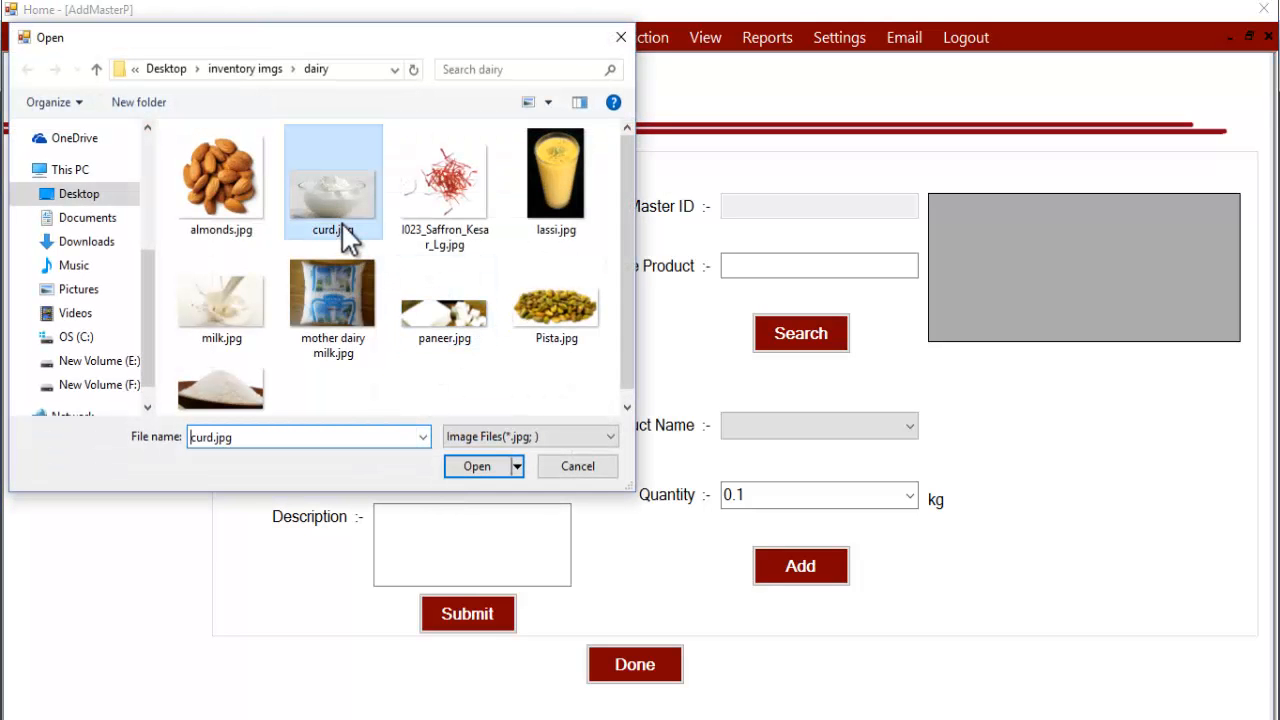
click(466, 470)
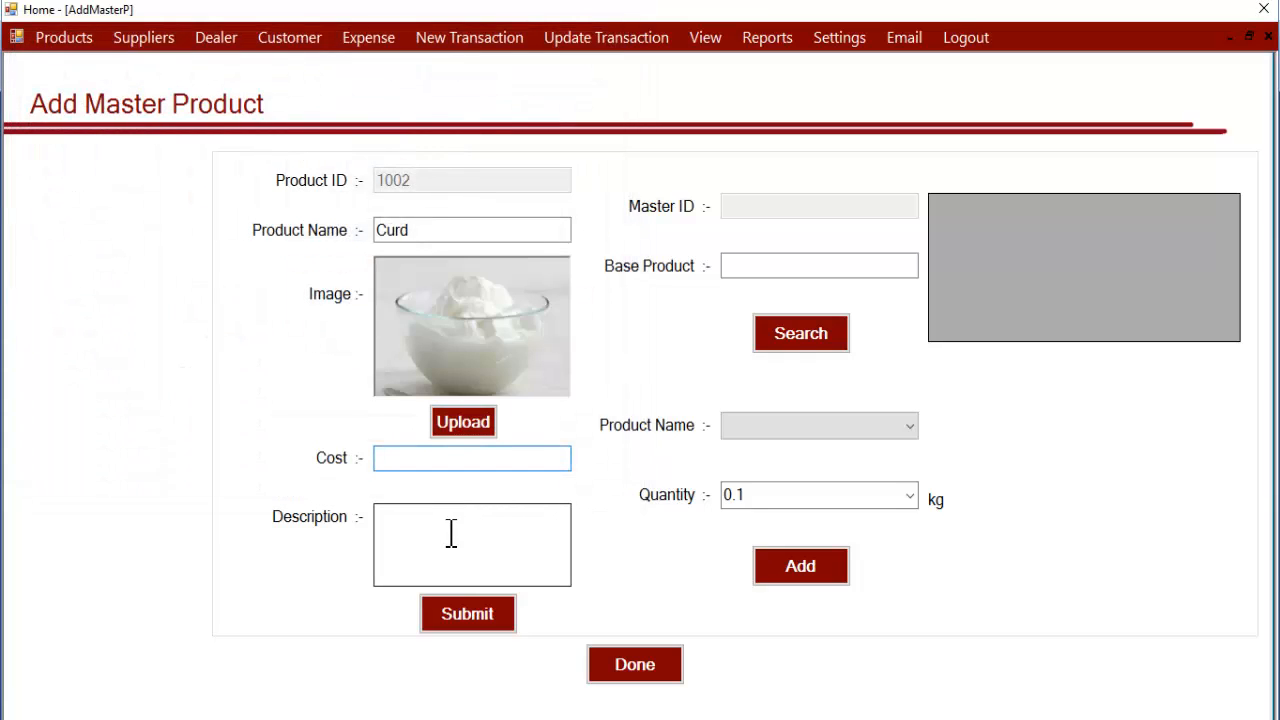
- Set the Curd product's cost to 60 and submit the master product
text(60)
click(500, 634)
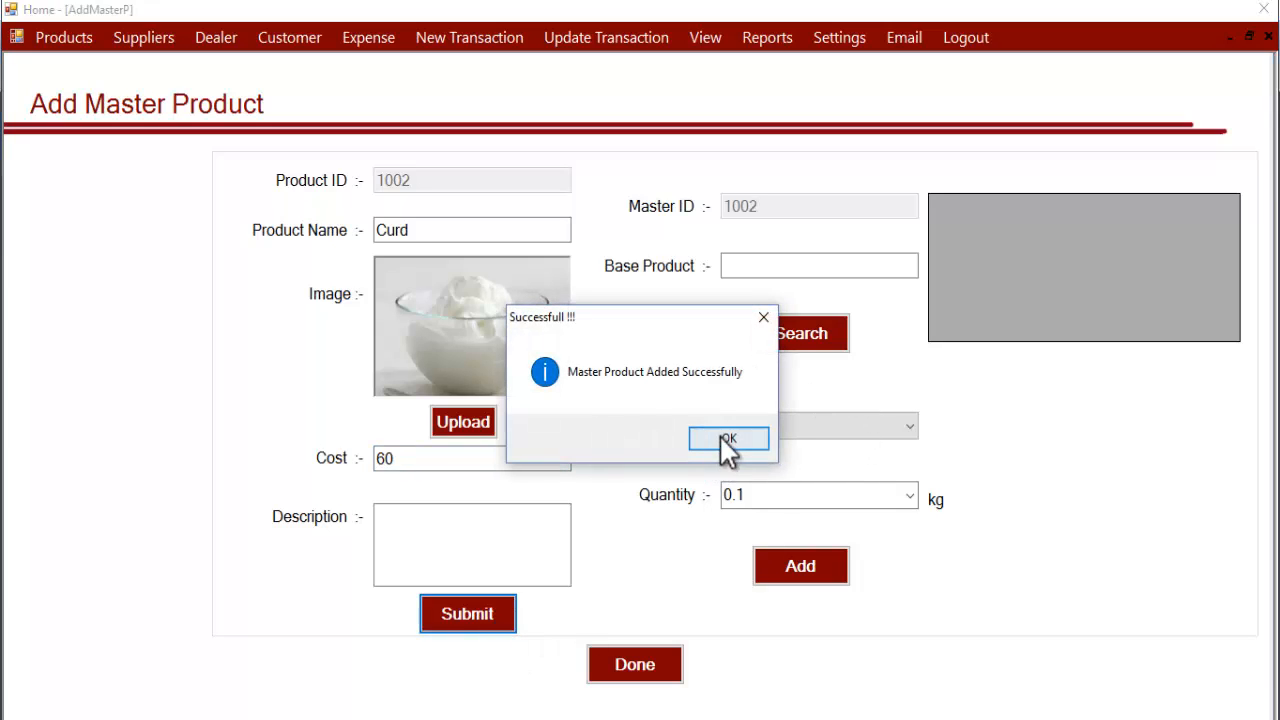
click(728, 440)
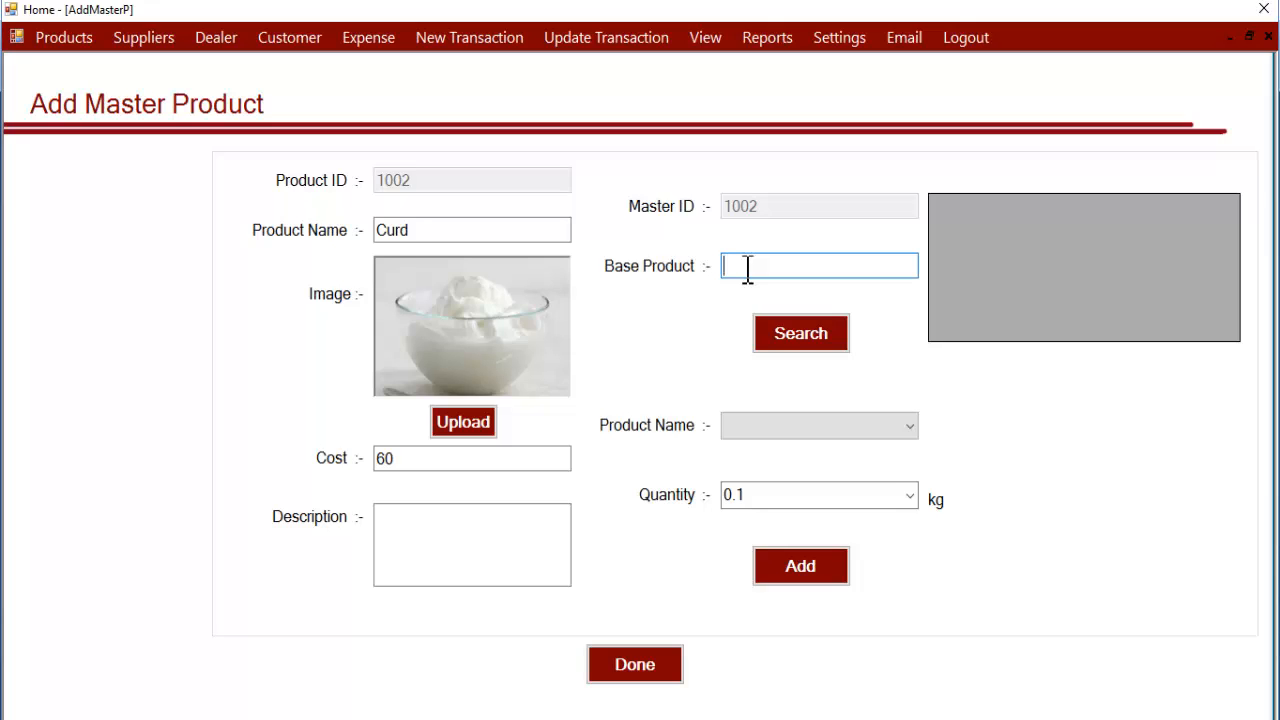
- Search the base products for "m" and select Milk as the base product for Curd
text(m)
click(790, 342)
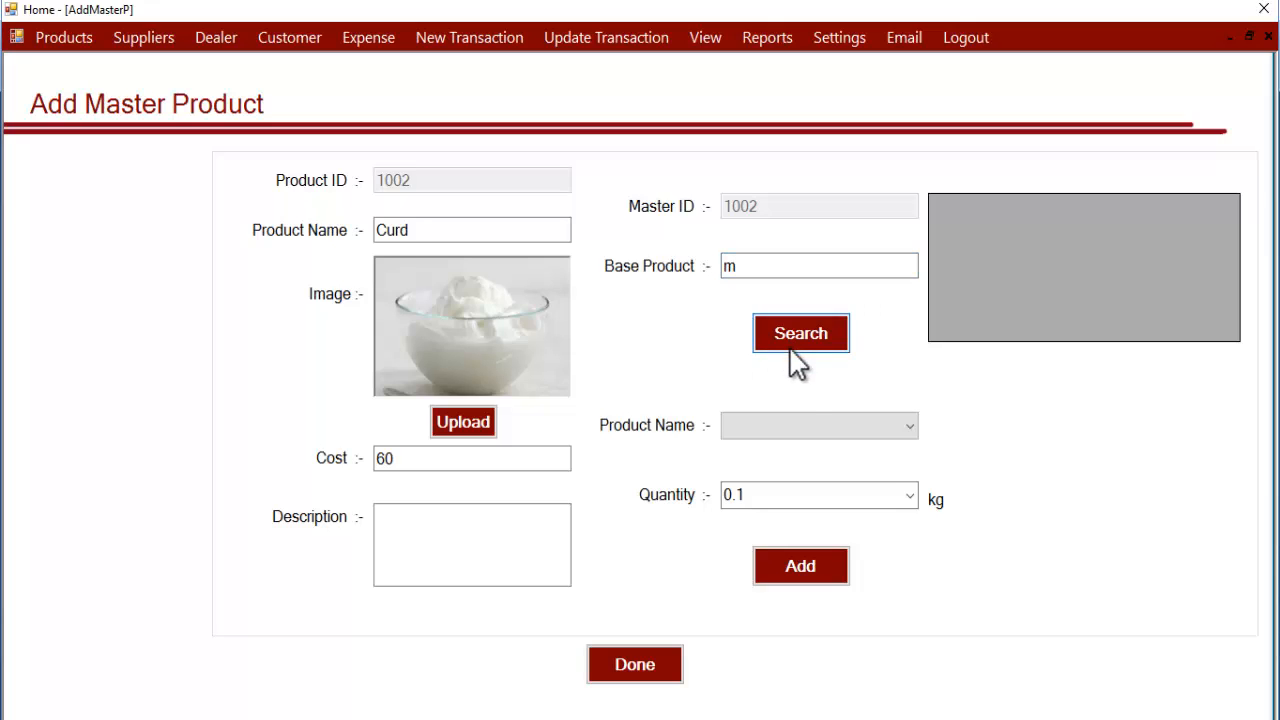
click(817, 439)
click(812, 446)
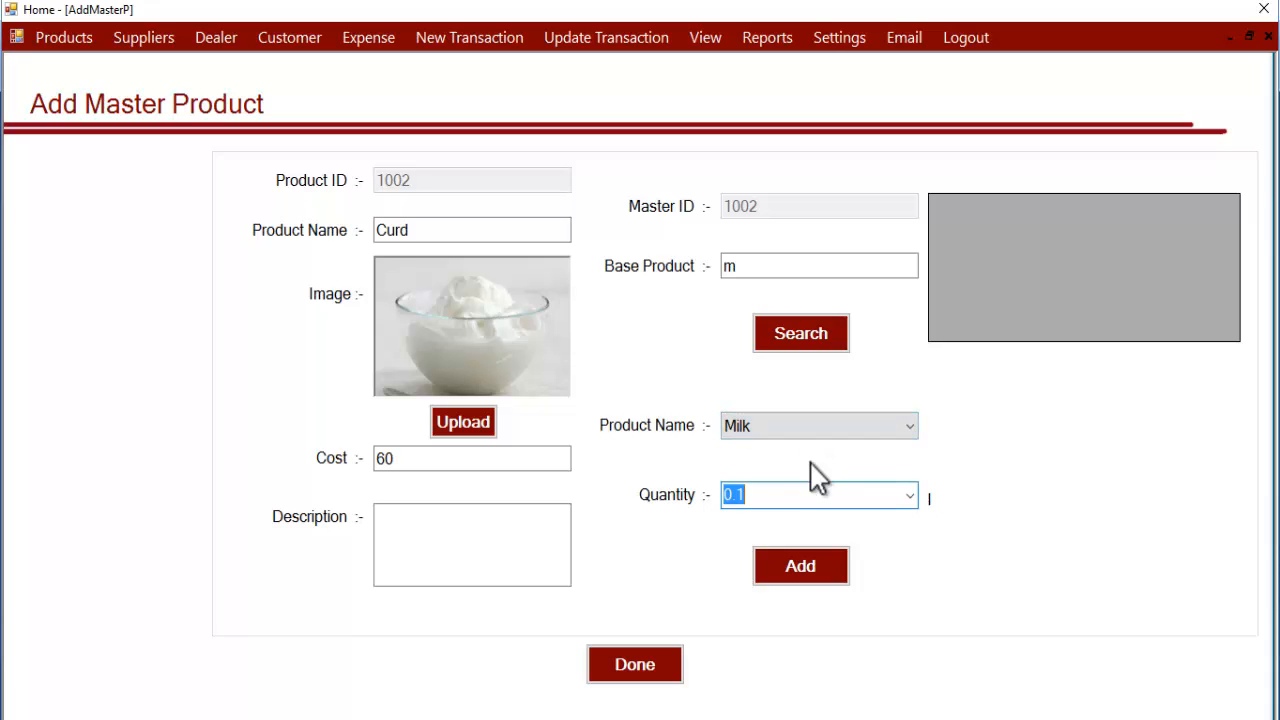
- Add Milk with a quantity of 1 l to the base products and finish the Curd master product
click(910, 497)
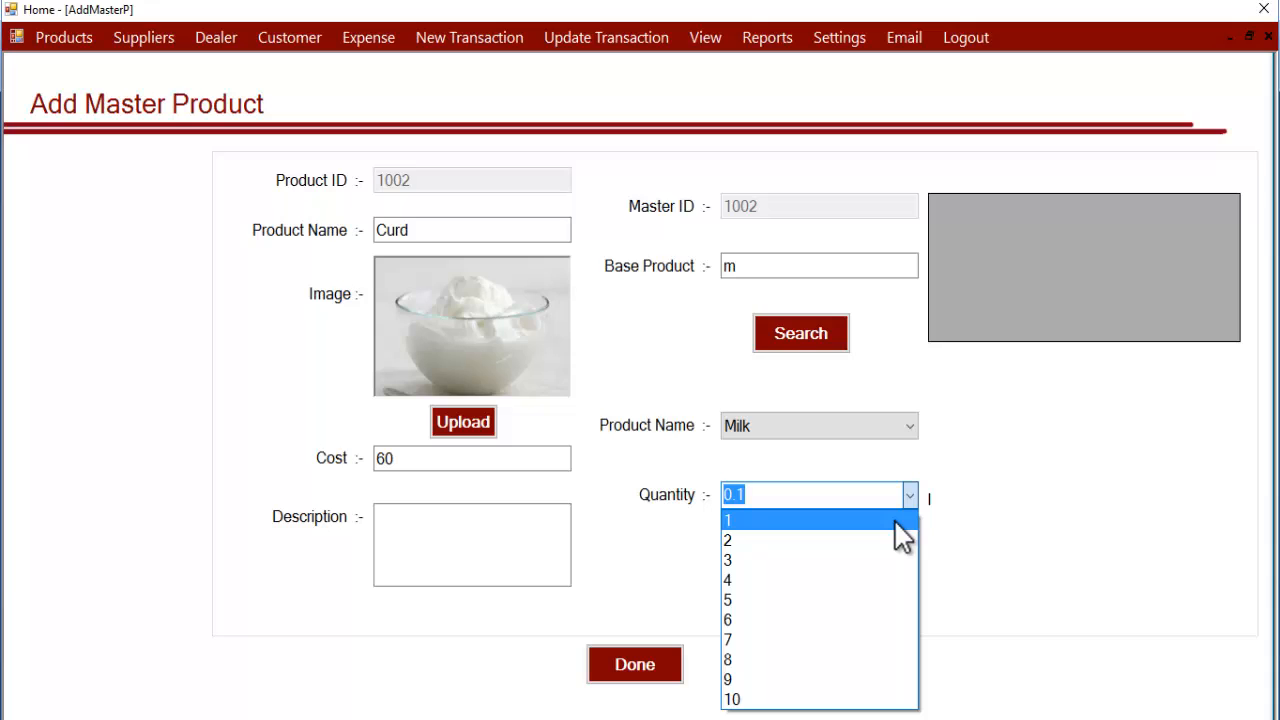
click(895, 522)
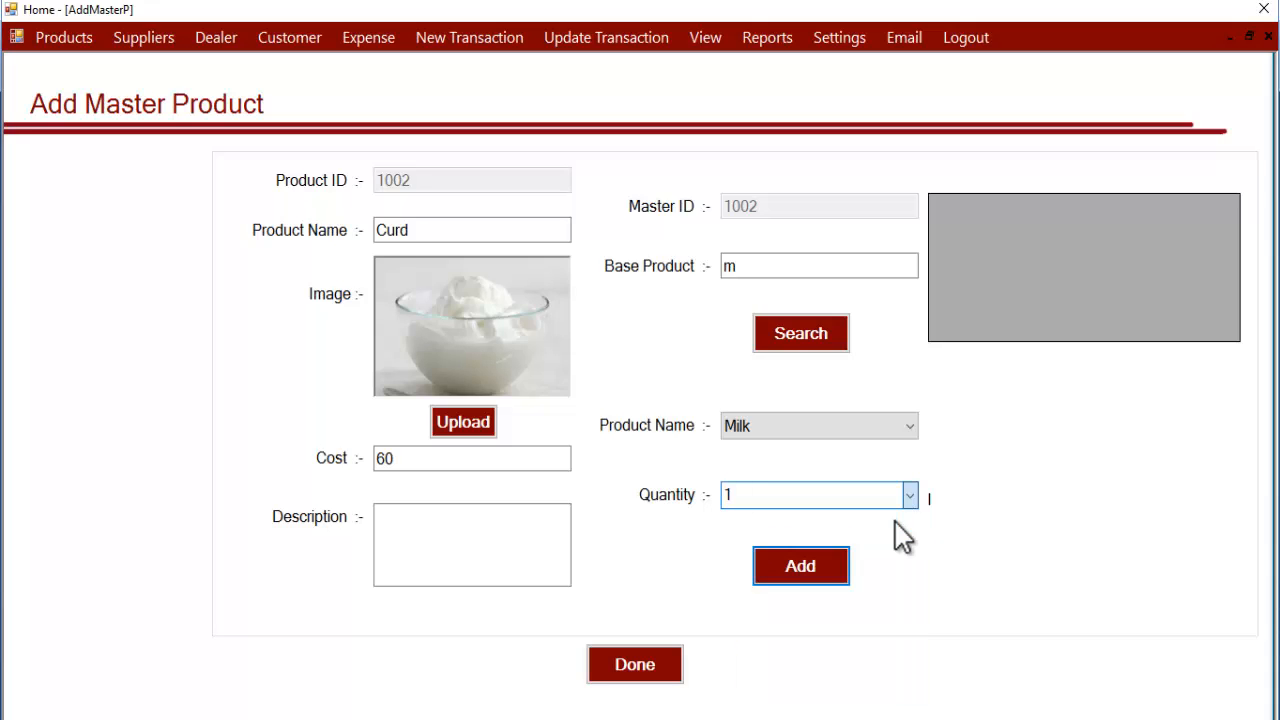
click(790, 563)
click(734, 439)
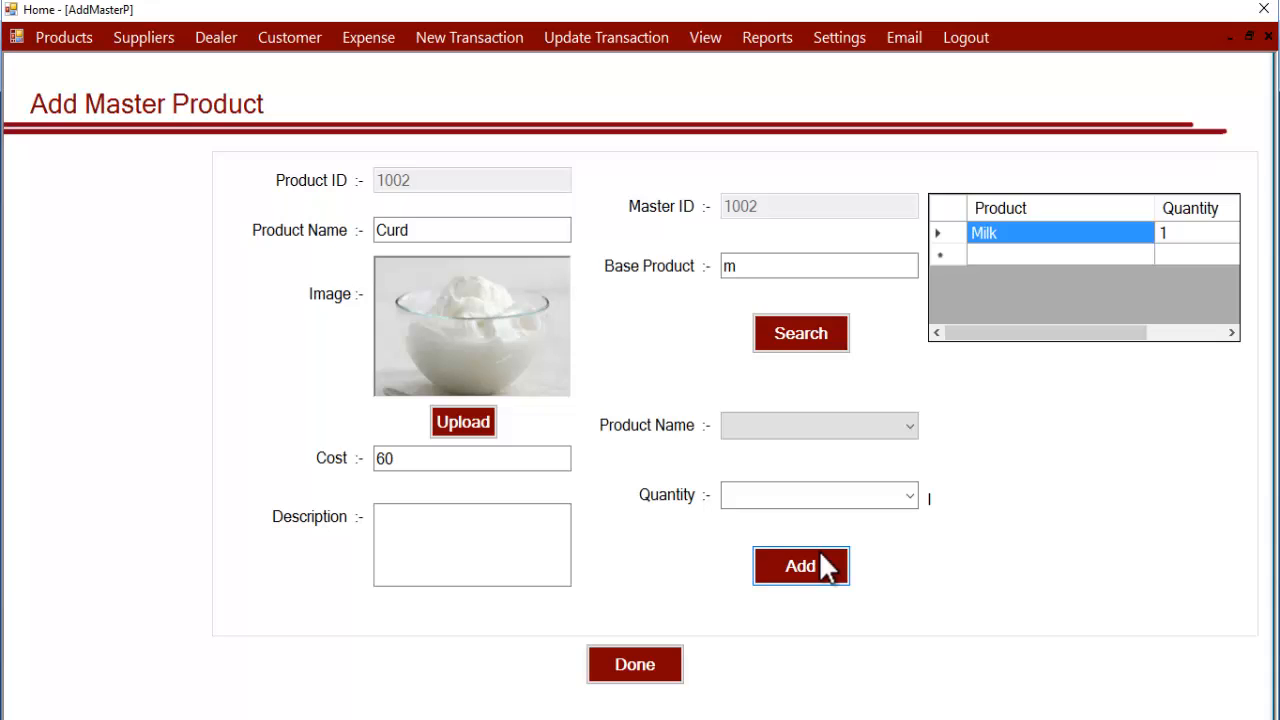
click(757, 268)
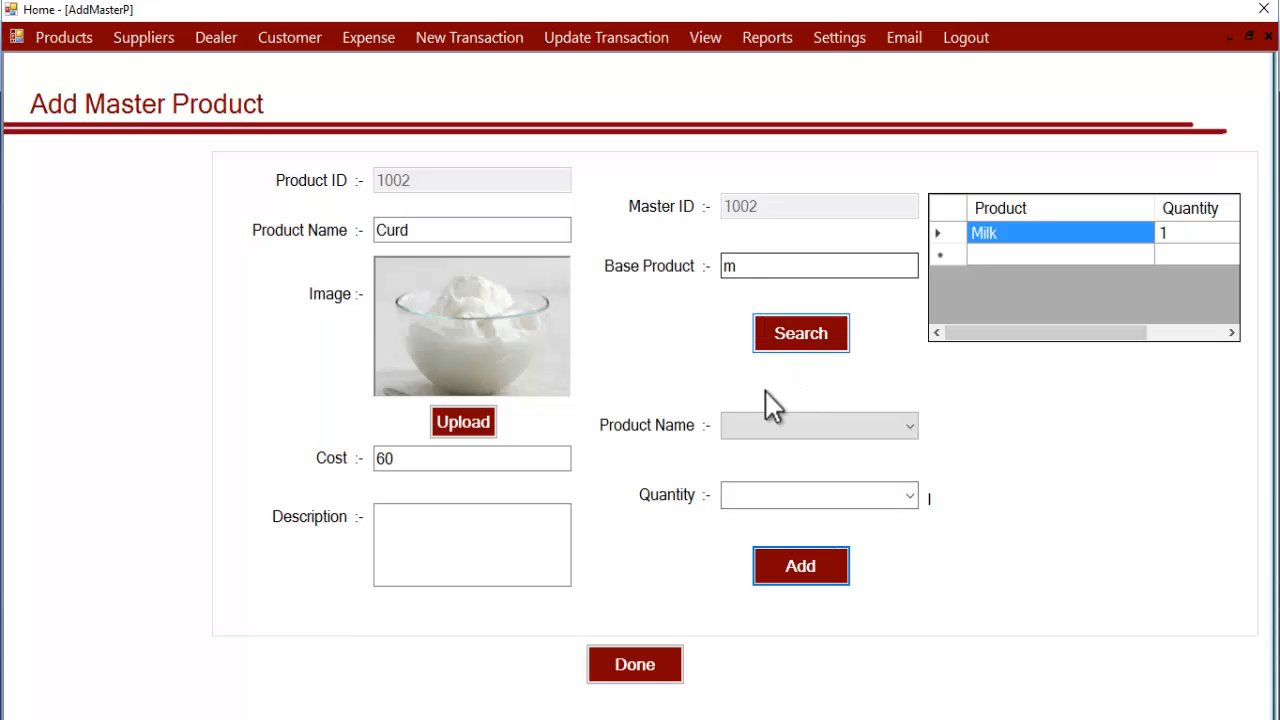
click(650, 676)
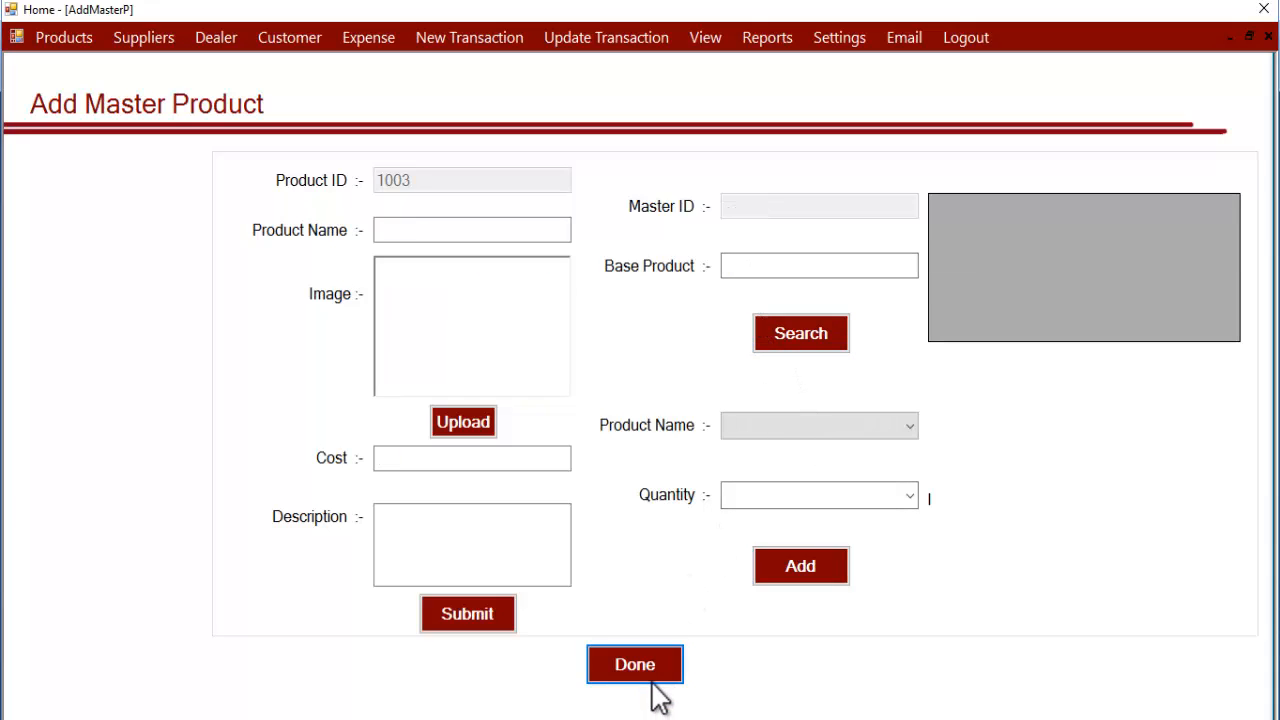